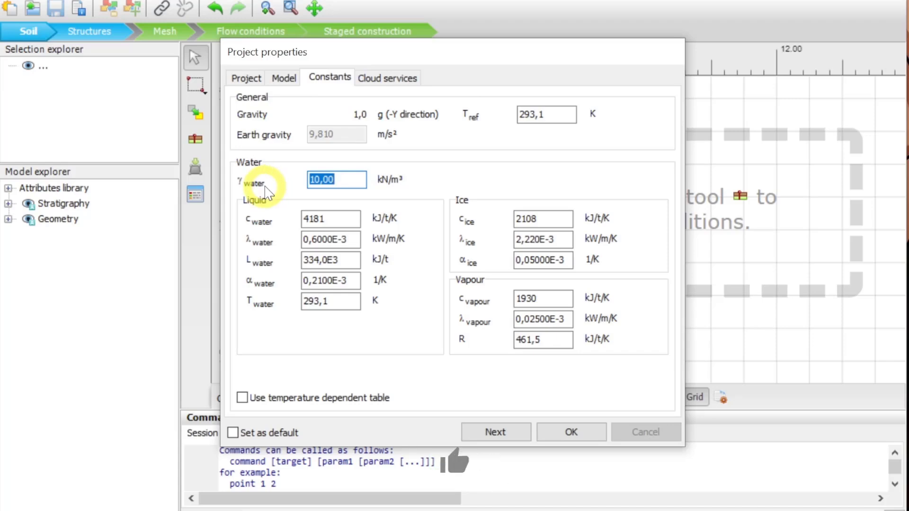
Step: Set the unit weight of water to 9,81 kN/m³, view the cloud services settings and accept the project properties
text(9)
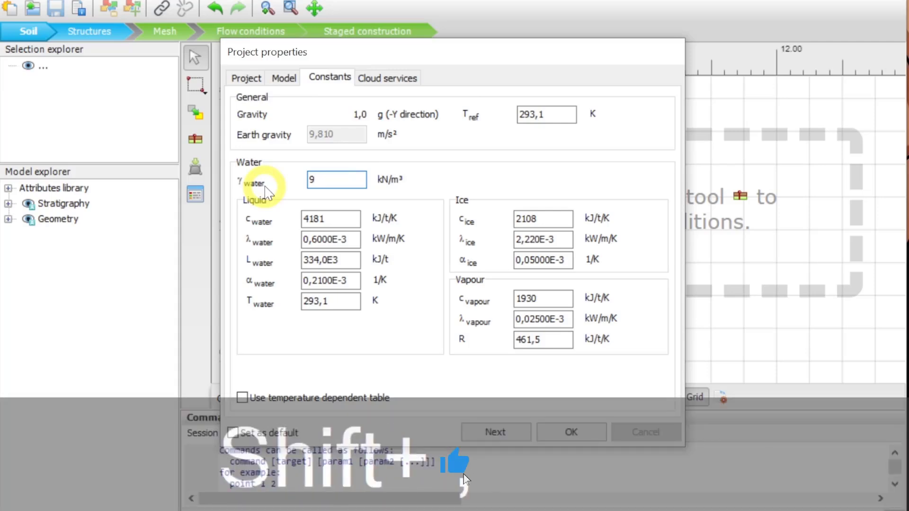
text(,82)
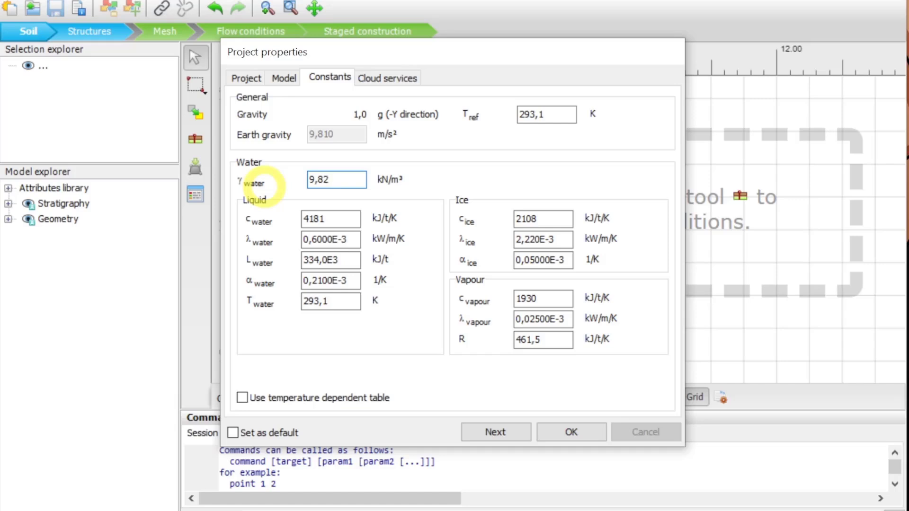
key(BackSpace)
key(BackSpace)
text(1)
key(BackSpace)
text(81)
click(385, 82)
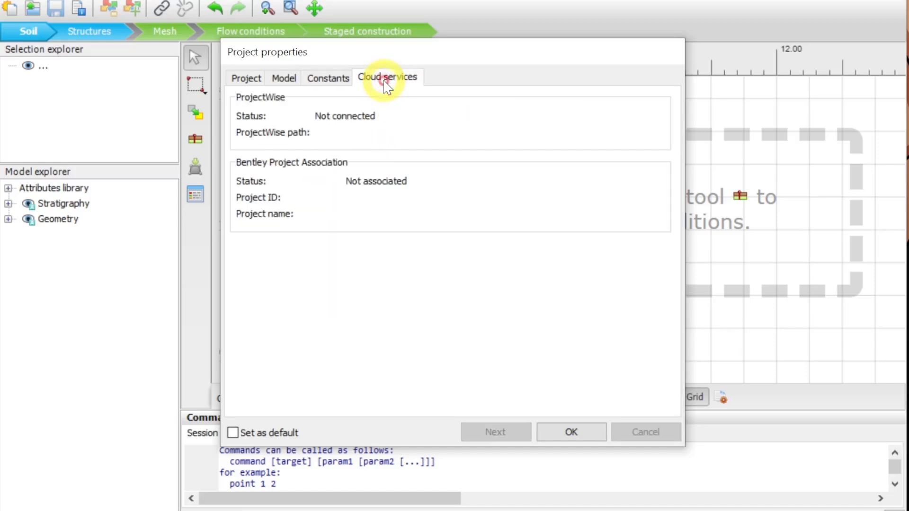
click(573, 432)
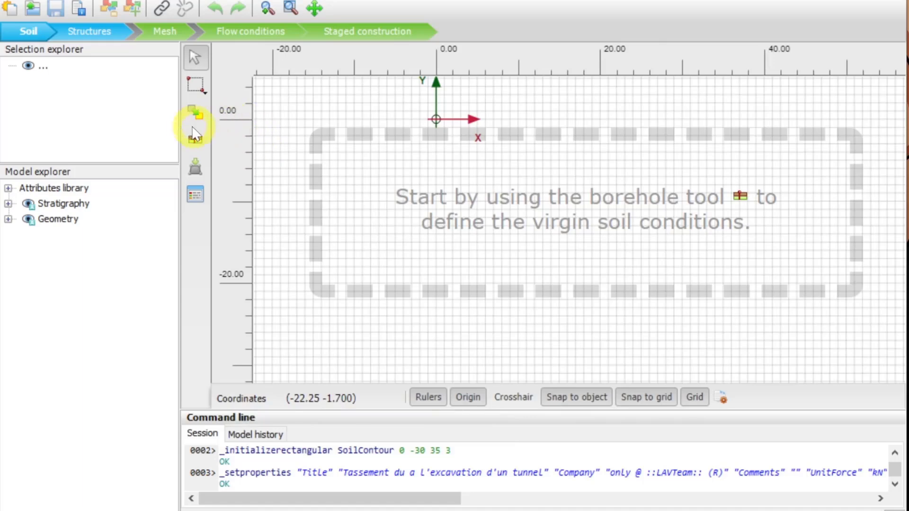
Step: Create a borehole at the model origin, x = 0
click(200, 142)
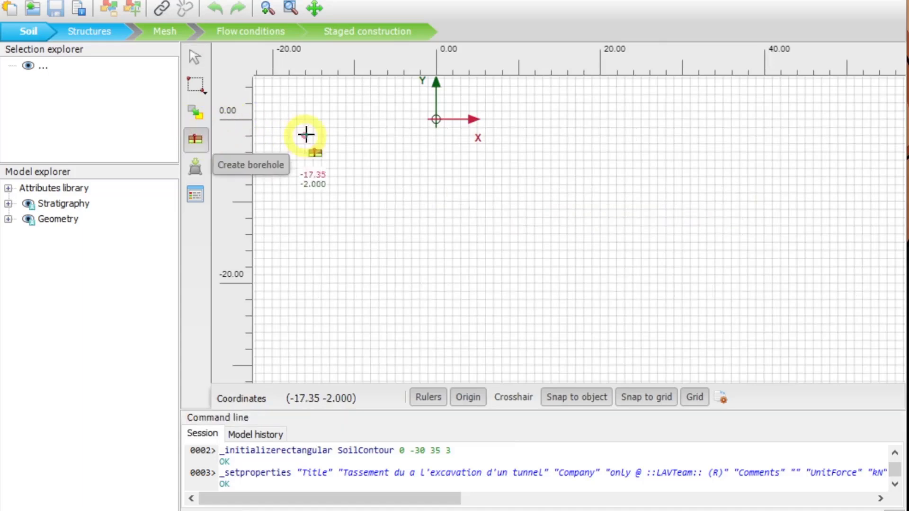
scroll(450, 114, up, 1)
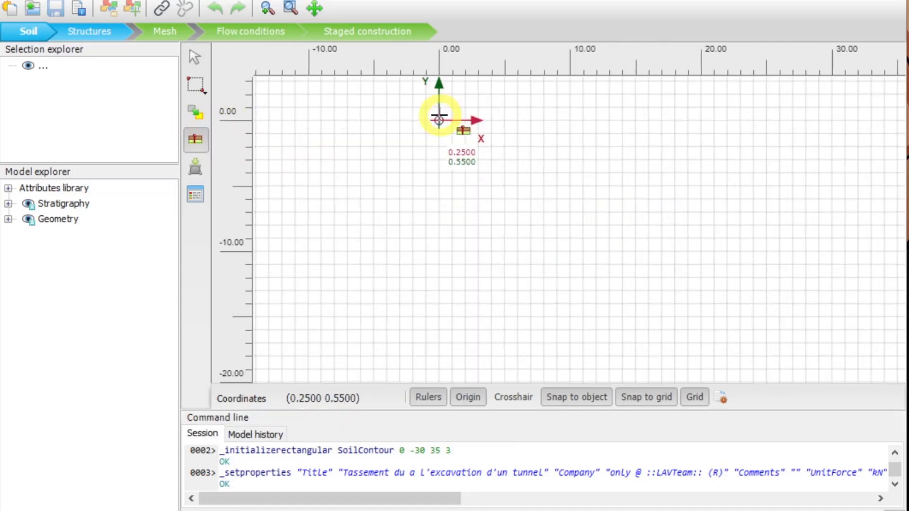
scroll(439, 115, up, 2)
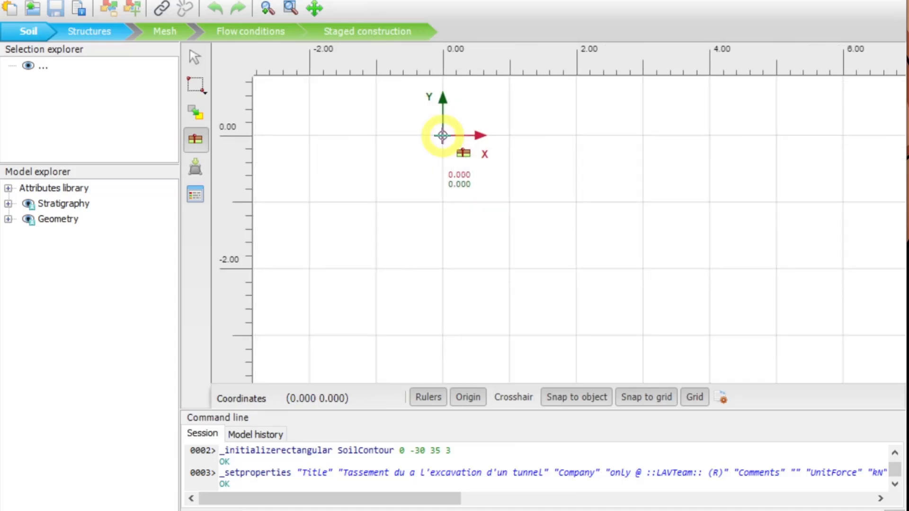
click(442, 135)
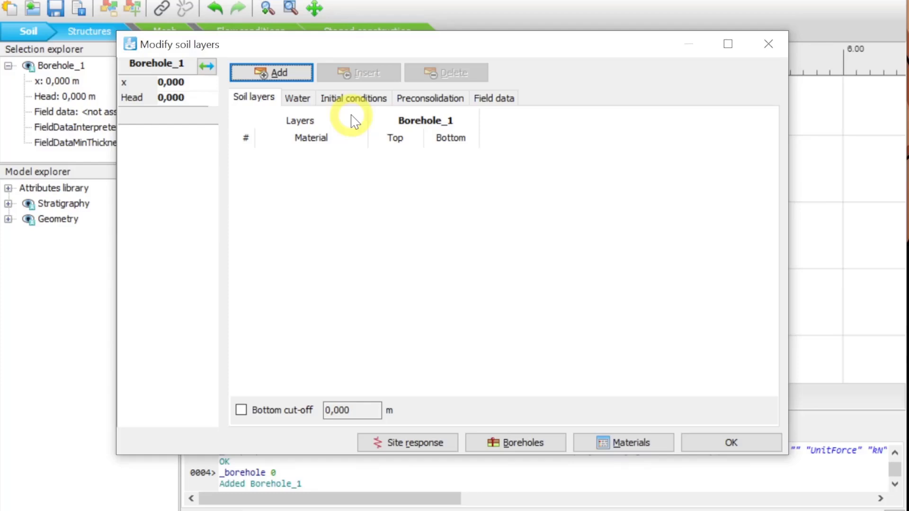
Step: Check the soil stratigraphy in the tunnel geometry figure and add four soil layers to the borehole
key(alt+Tab)
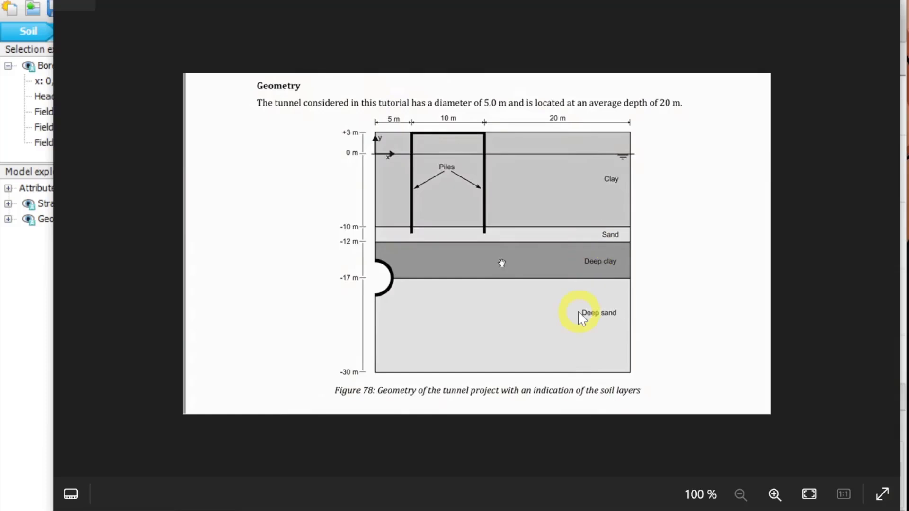
key(alt+Tab)
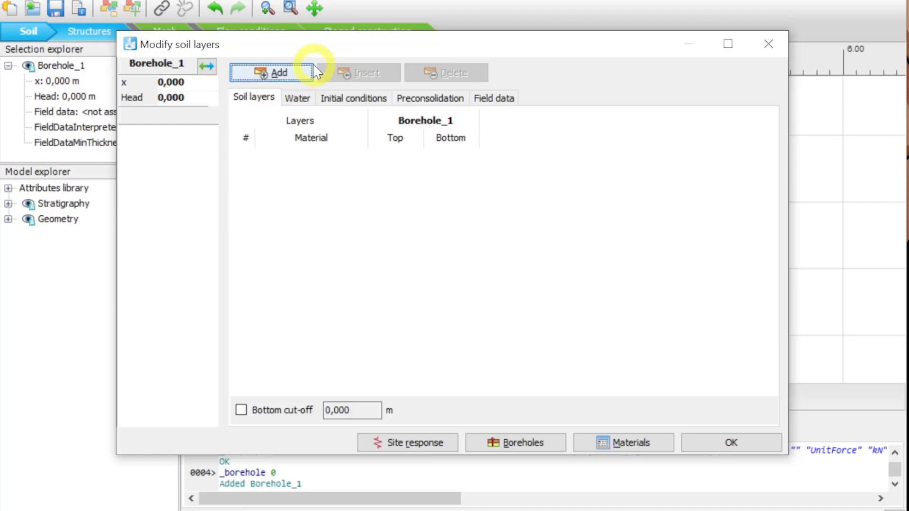
click(289, 71)
click(288, 71)
click(286, 71)
click(285, 70)
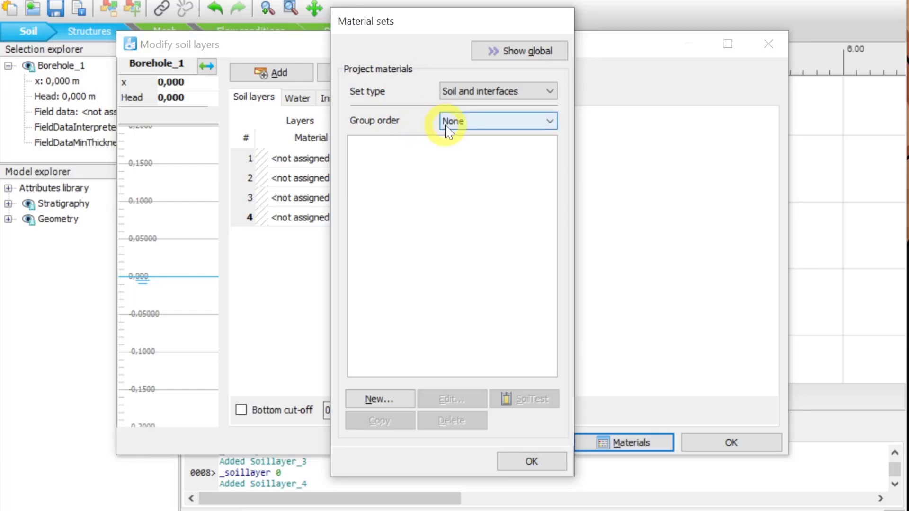
Step: Create a new soil material set for the uppermost clay layer in the geometry figure and name it ARGILE
click(382, 403)
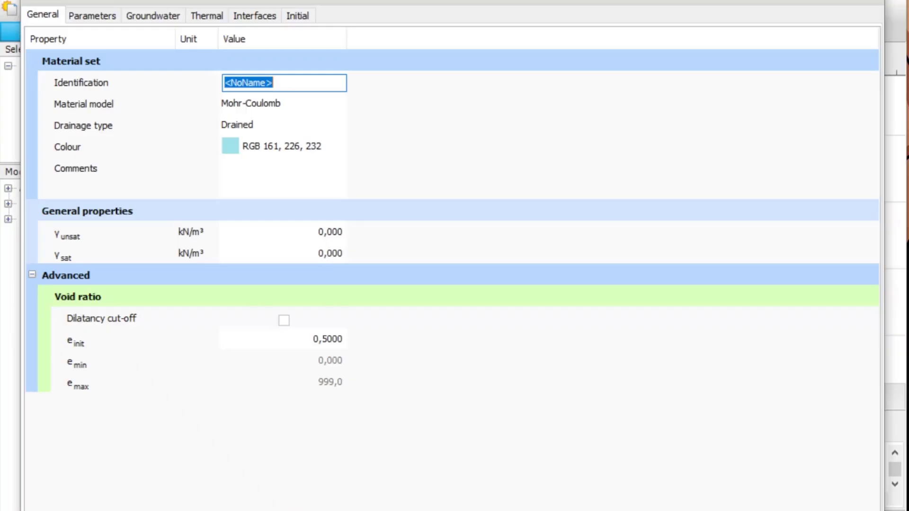
key(alt+Tab)
click(446, 164)
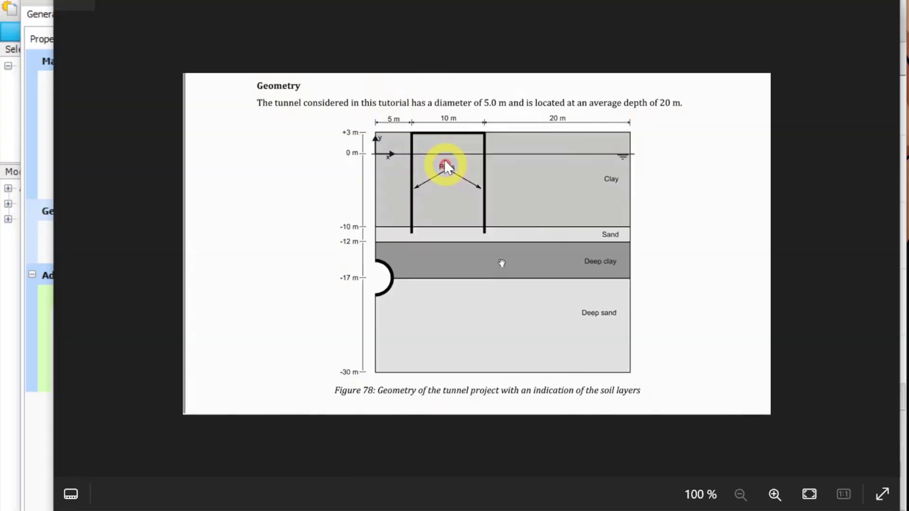
key(alt+Tab)
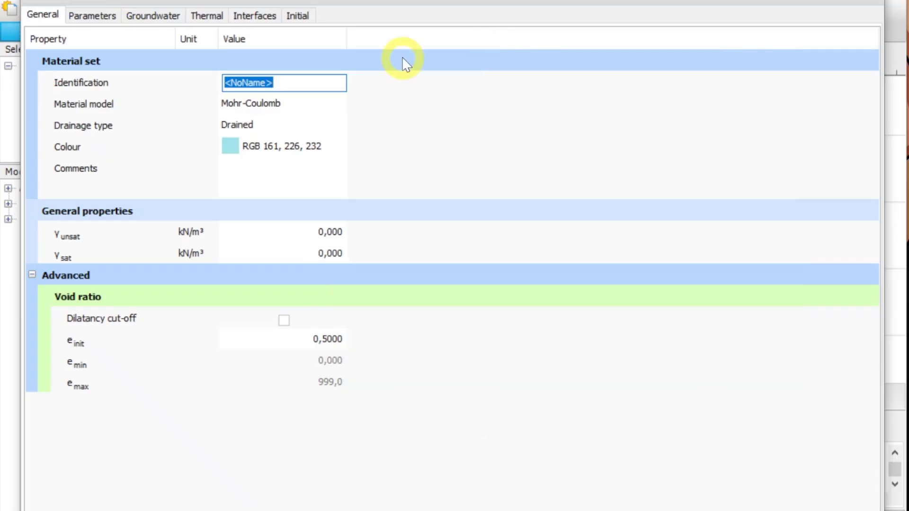
text(ARGILE)
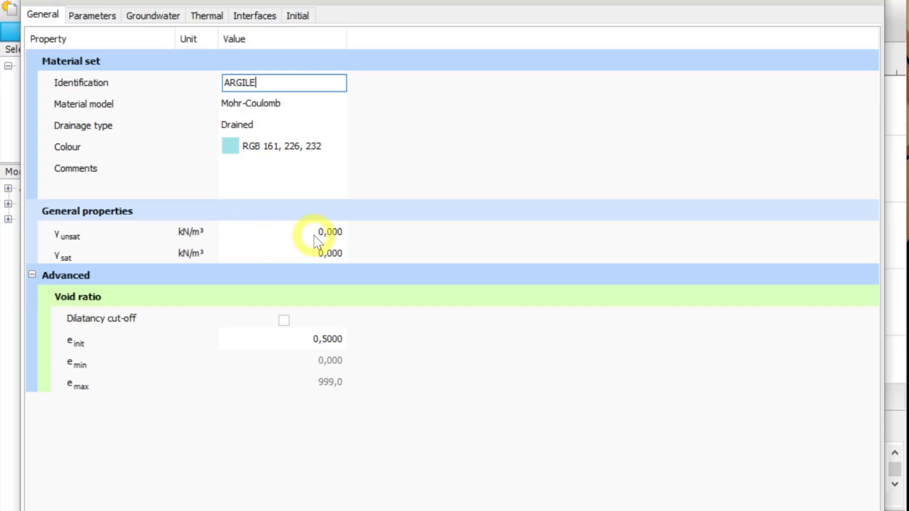
Step: Set ARGILE's unsaturated unit weight to 15 kN/m³ and its saturated unit weight to 18 kN/m³
click(340, 233)
text(15)
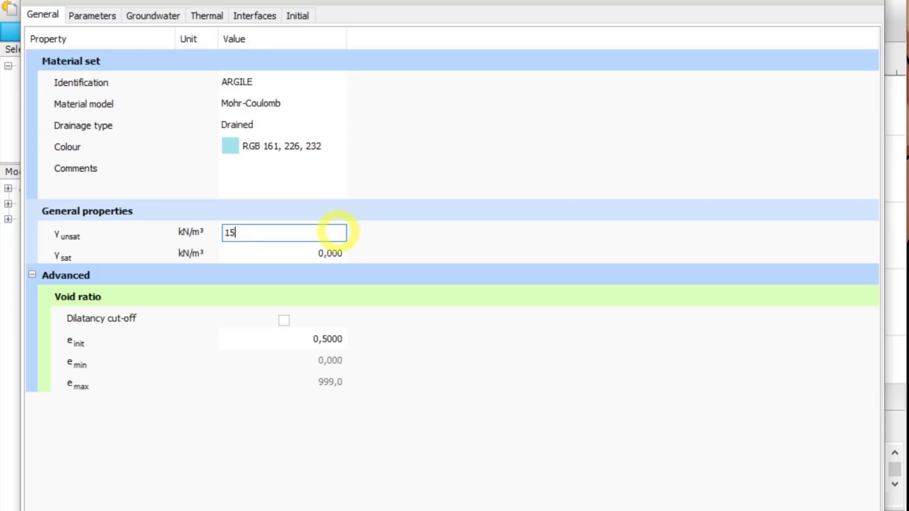
key(Return)
text(1)
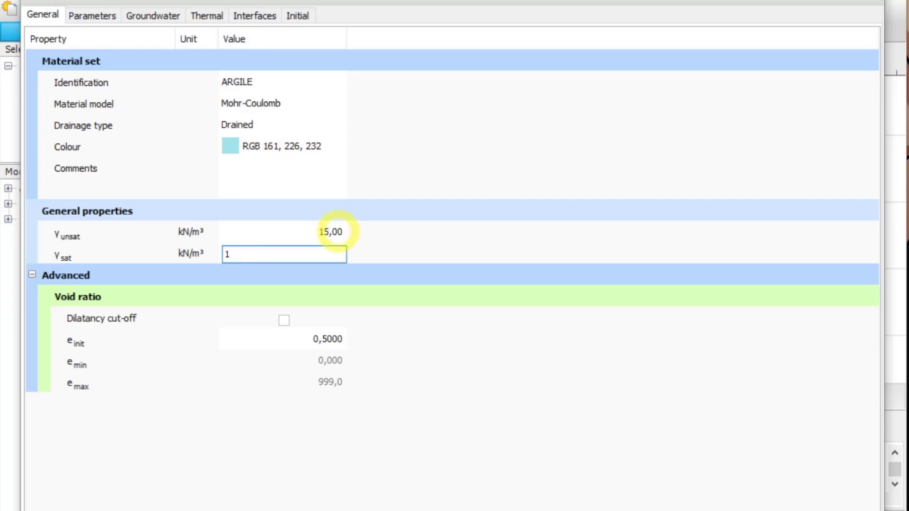
text(8)
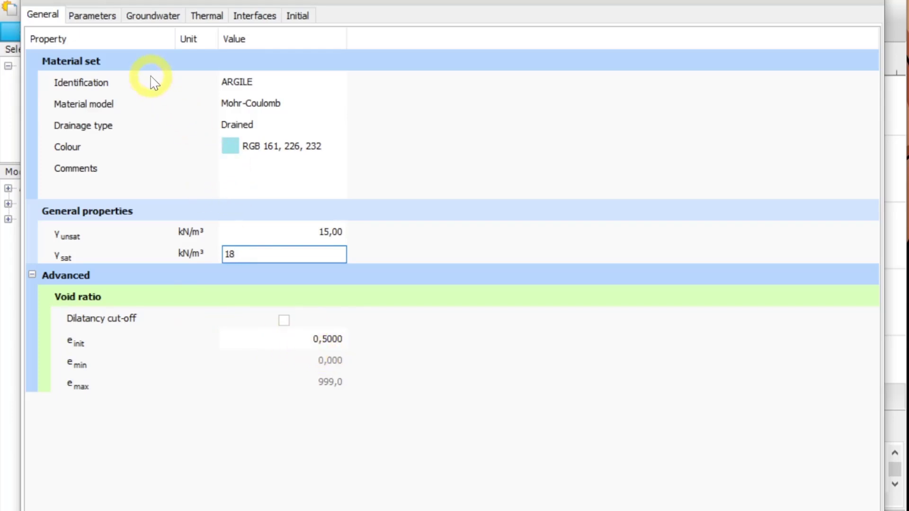
Step: Set ARGILE's stiffness E' to 3,4E3 kN/m² and its Poisson's ratio to 0,33
click(93, 18)
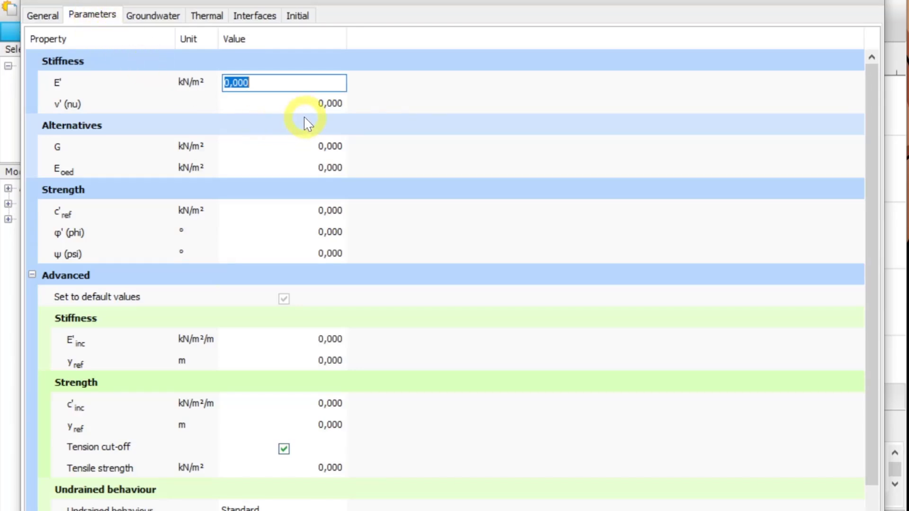
text(3,4E3)
key(Return)
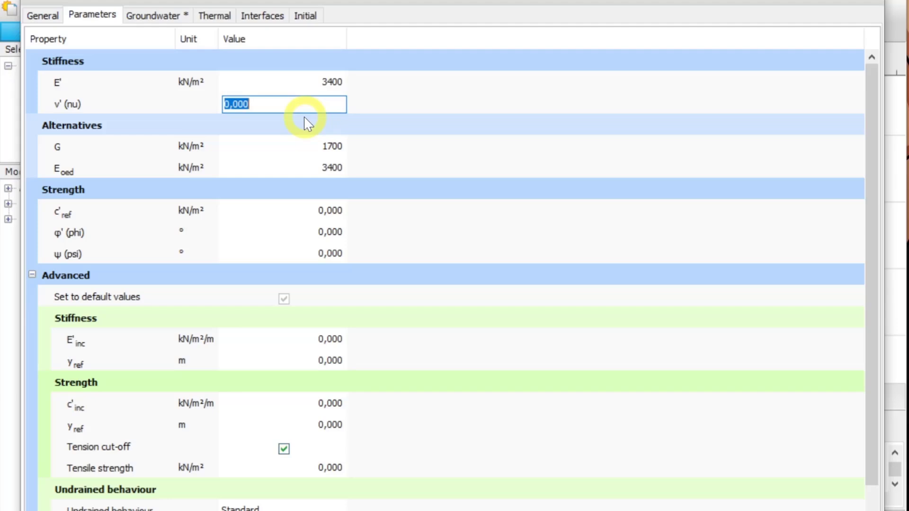
text(0,33)
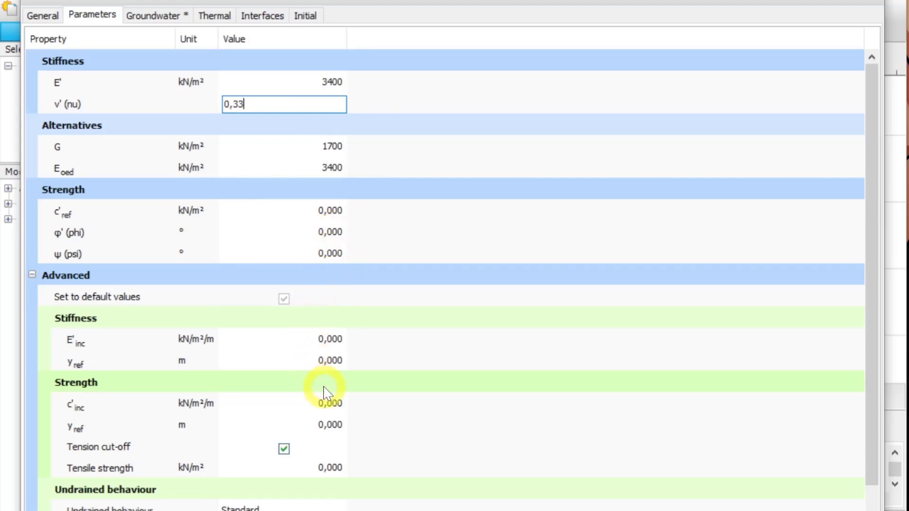
Step: Set ARGILE's stiffness increment E'inc to 400 kN/m²/m with a reference level yref of 3 m
click(333, 341)
text(400)
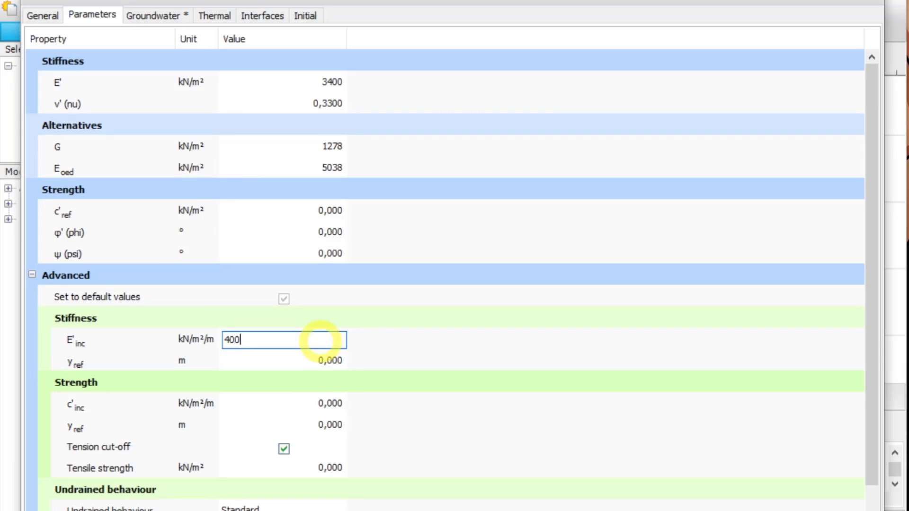
key(Tab)
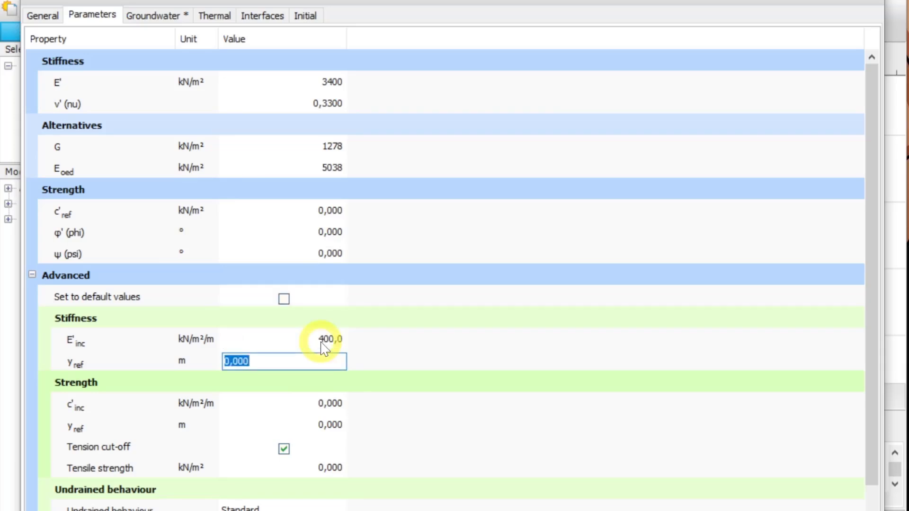
text(3)
key(Tab)
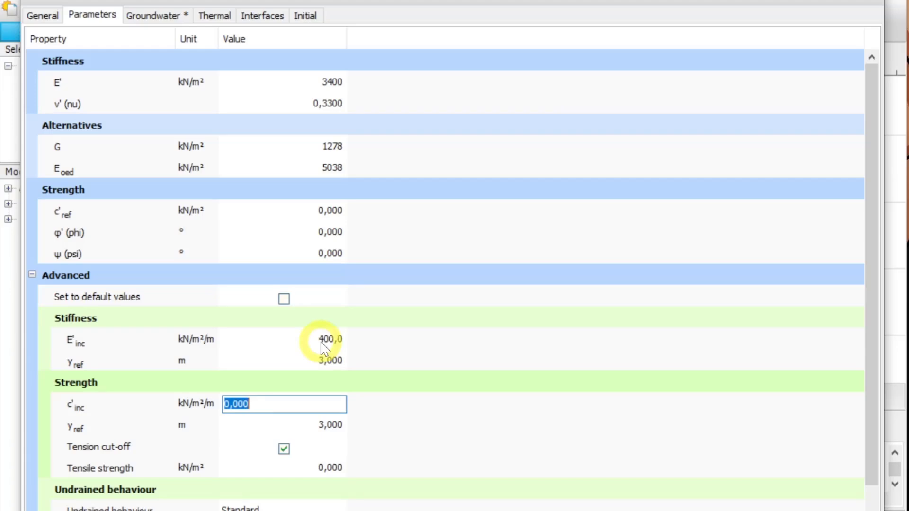
scroll(294, 396, down, 1)
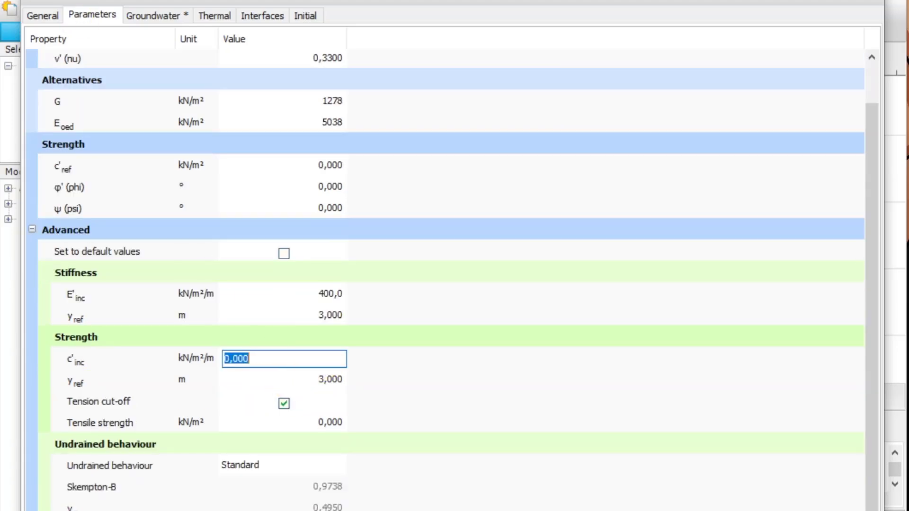
Step: Change ARGILE's drainage type to Undrained (B)
click(49, 21)
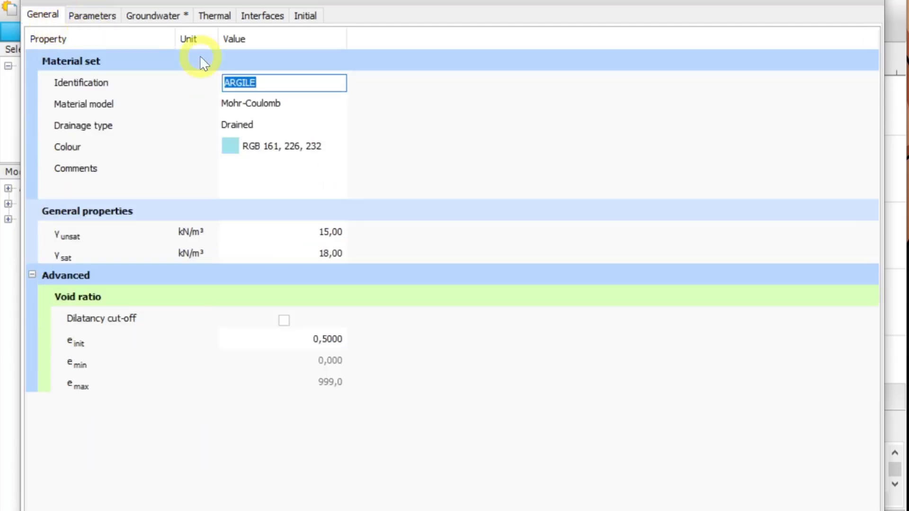
click(266, 125)
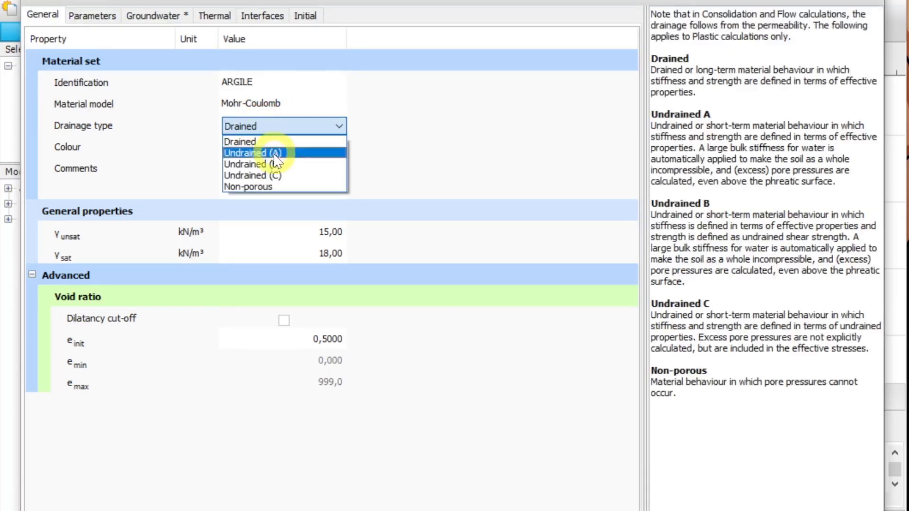
click(283, 164)
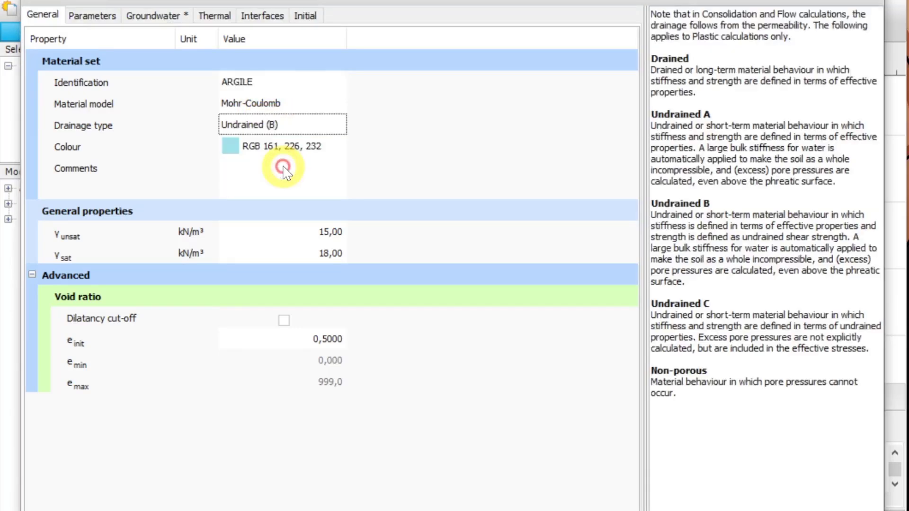
Step: Set ARGILE's undrained shear strength su,ref to 5 kN/m² and its increment su,inc to 2 kN/m²/m, with yref at 3 m
click(92, 14)
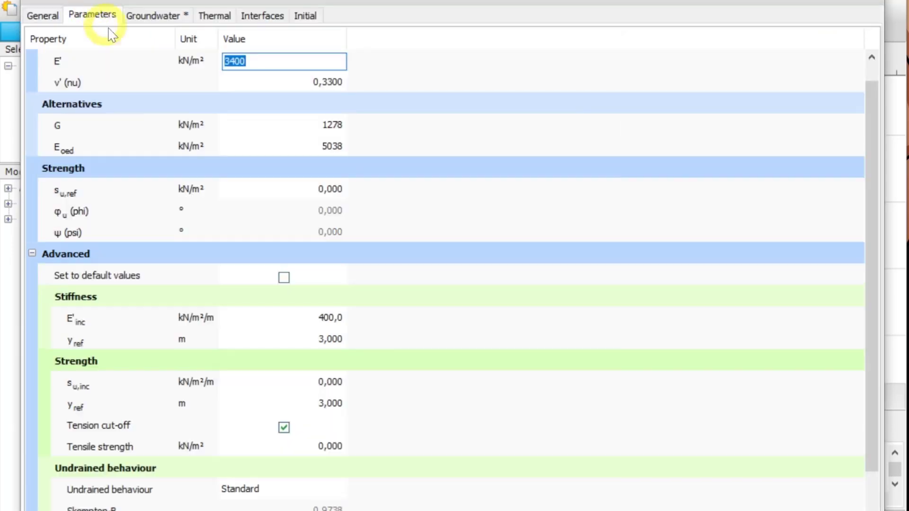
click(323, 192)
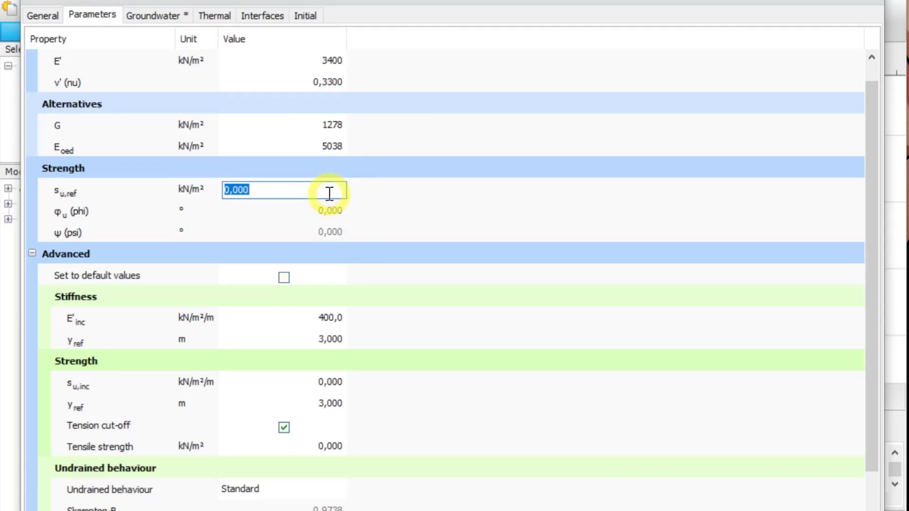
text(5)
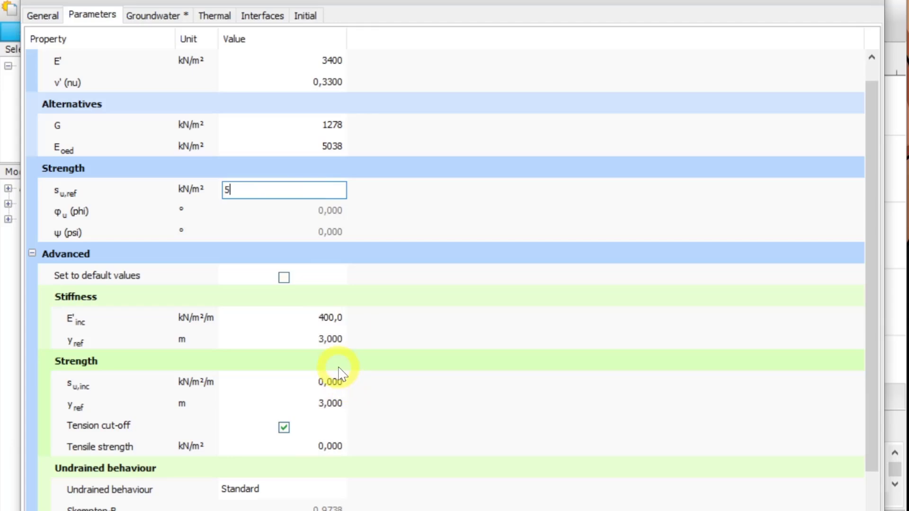
click(327, 382)
text(2)
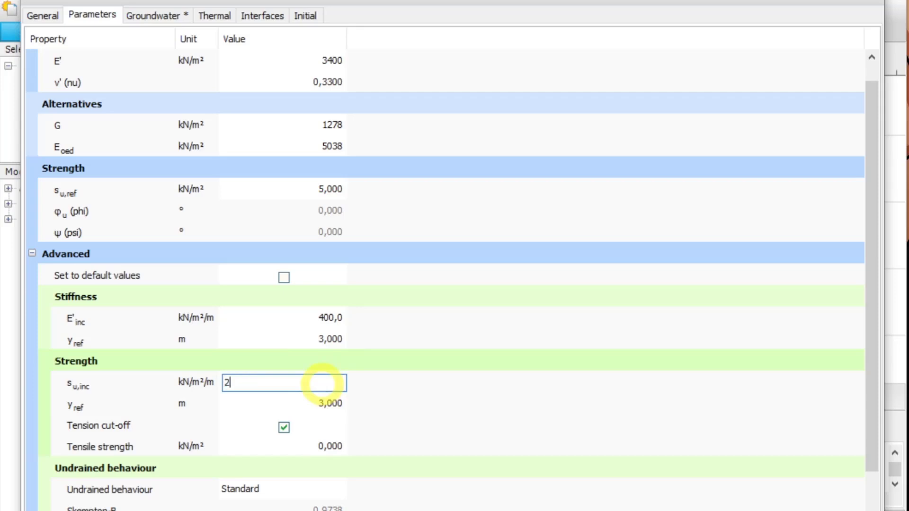
key(Tab)
text(3)
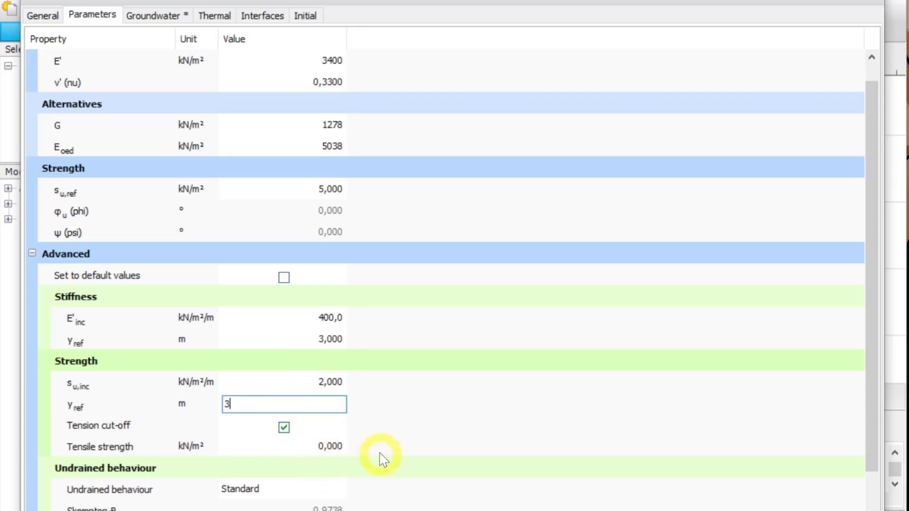
Step: Set ARGILE's horizontal and vertical permeabilities kx and ky to 1E-4 m/day
click(153, 15)
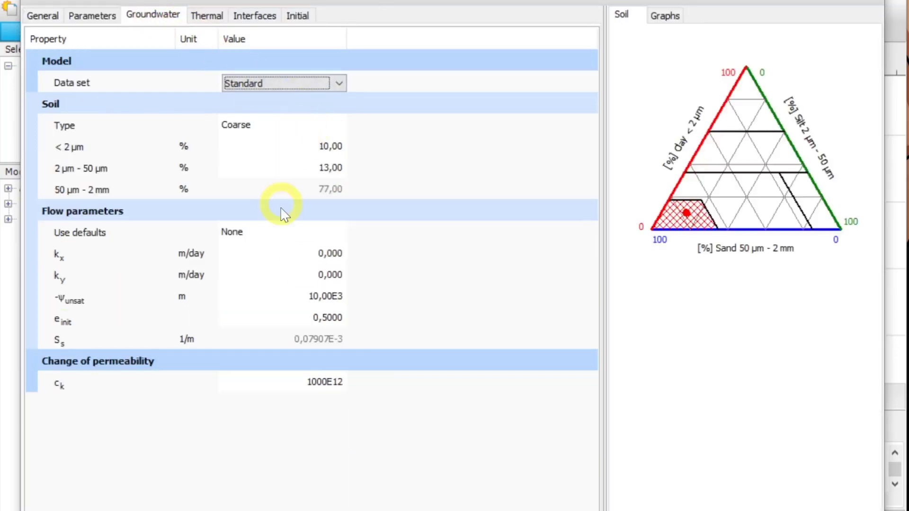
click(334, 254)
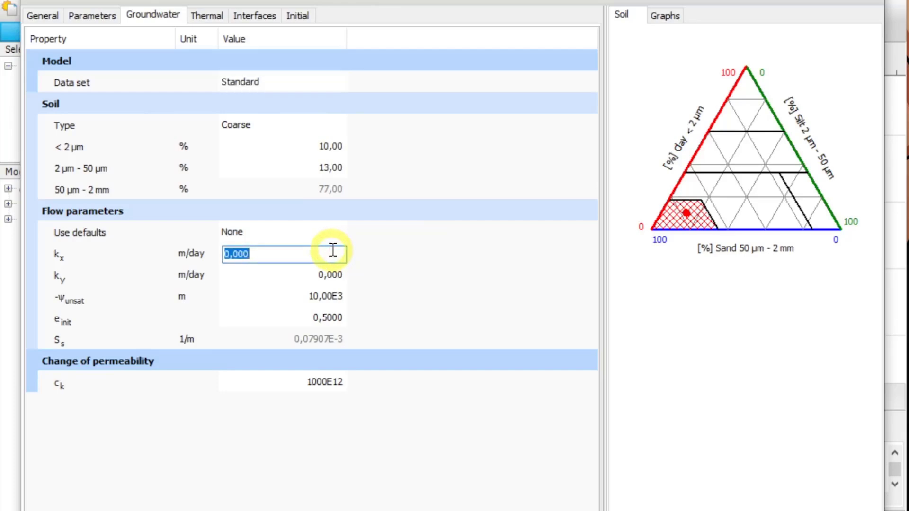
text(1E)
key(Return)
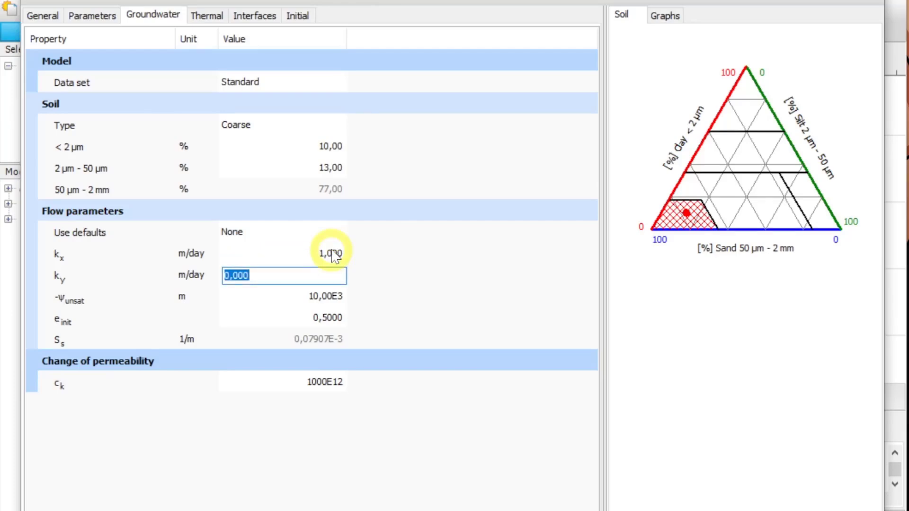
click(334, 256)
text(1E)
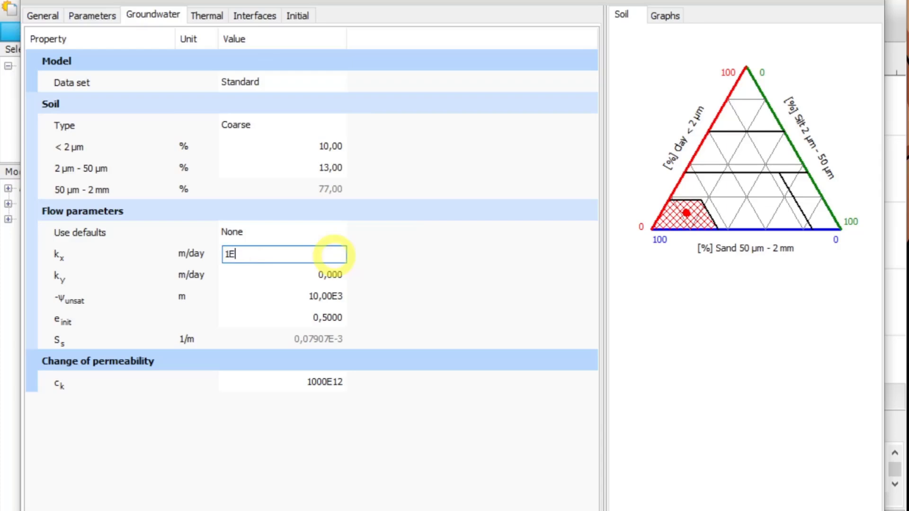
text(-4)
click(344, 272)
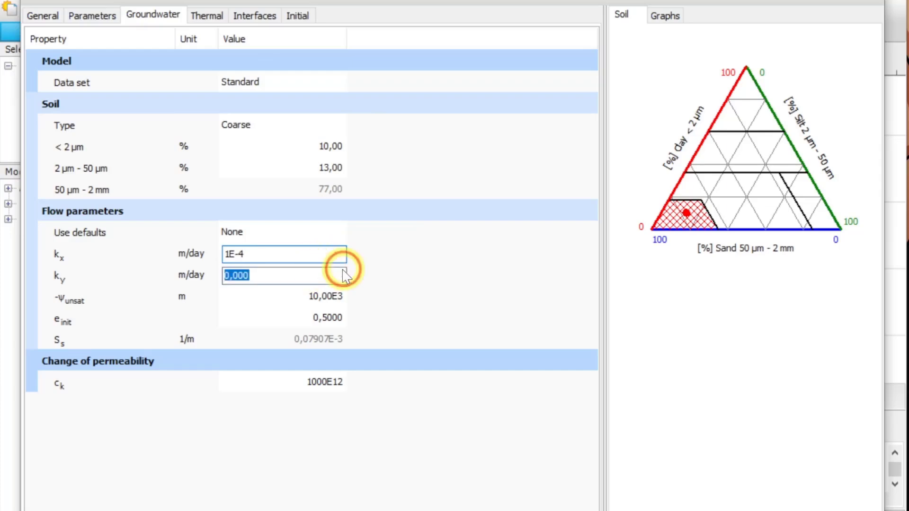
text(1)
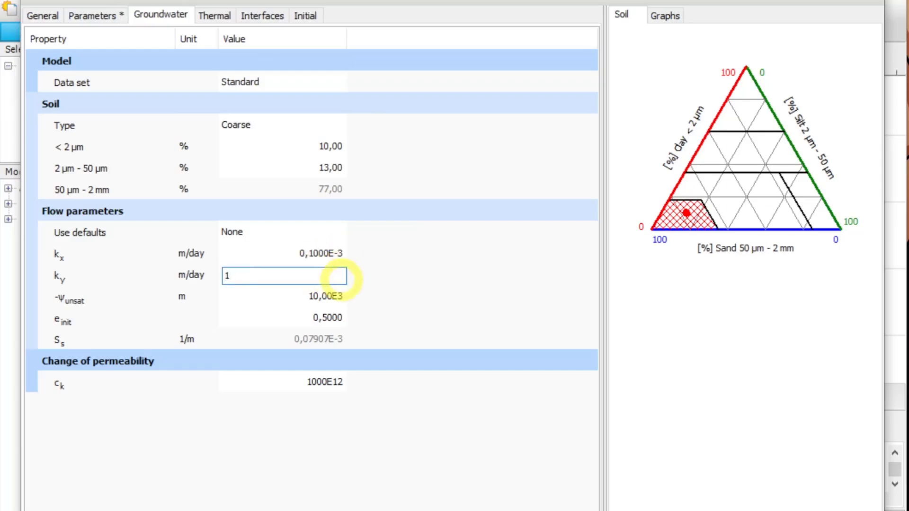
text(E-4)
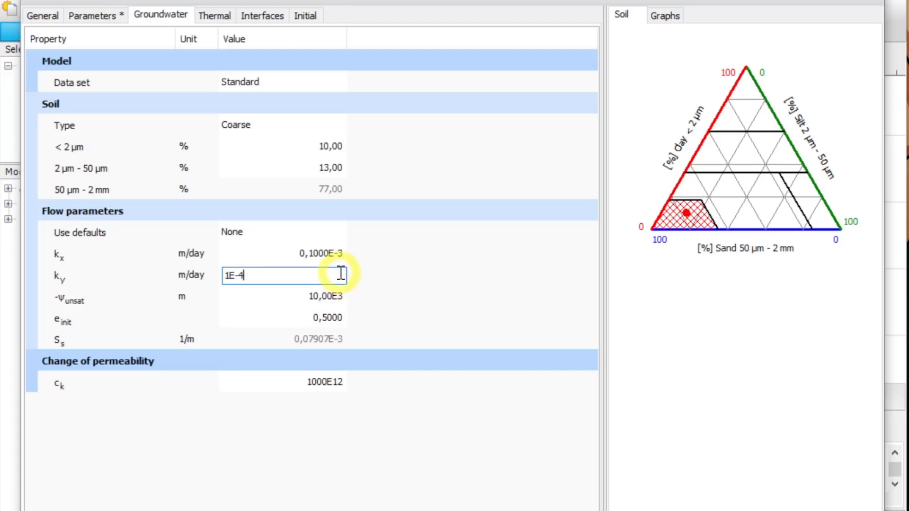
Step: Switch ARGILE's K0 determination to Manual, set K0,x to 0,6, and save the material
click(214, 18)
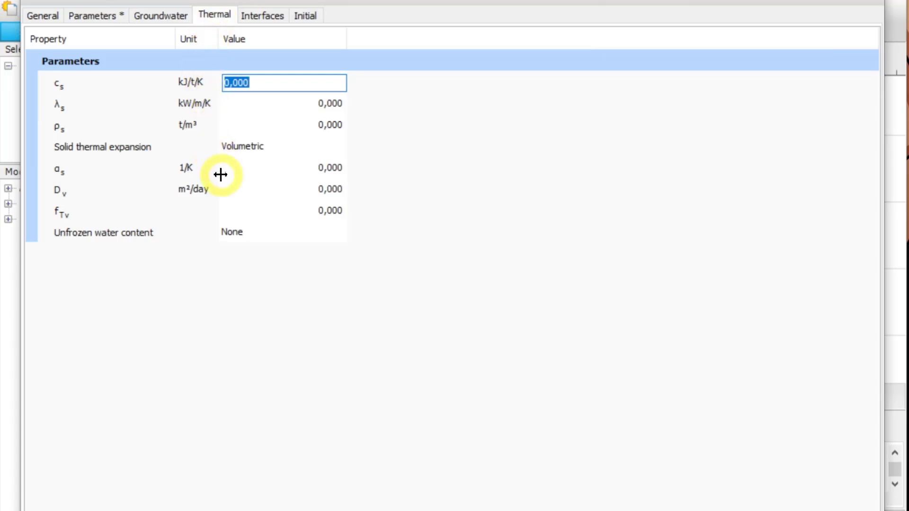
click(265, 16)
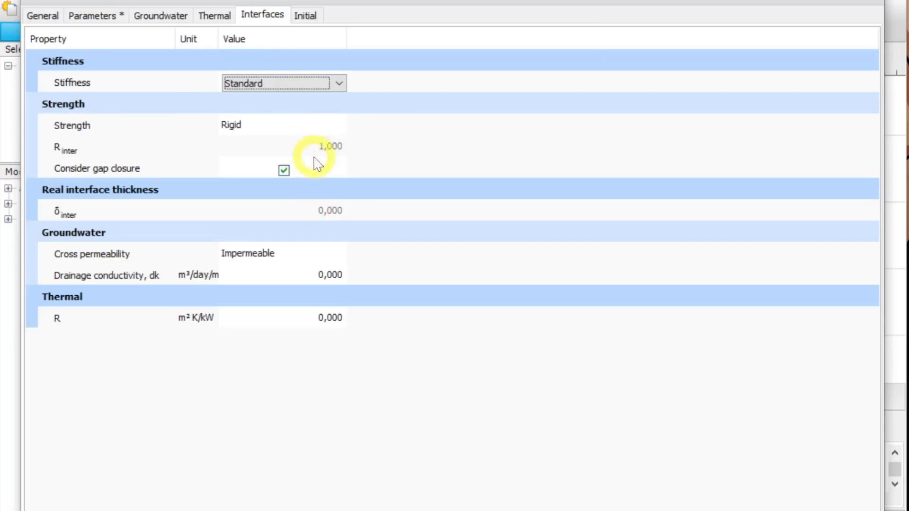
click(305, 18)
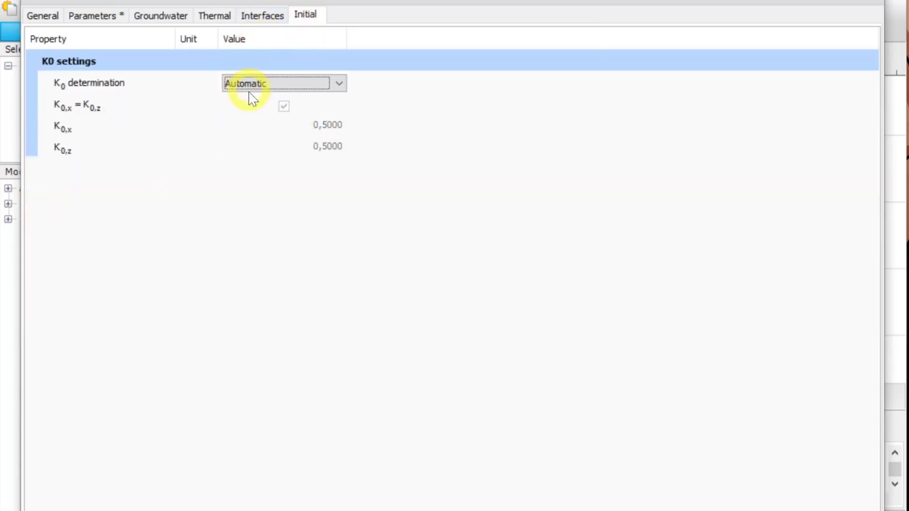
click(296, 83)
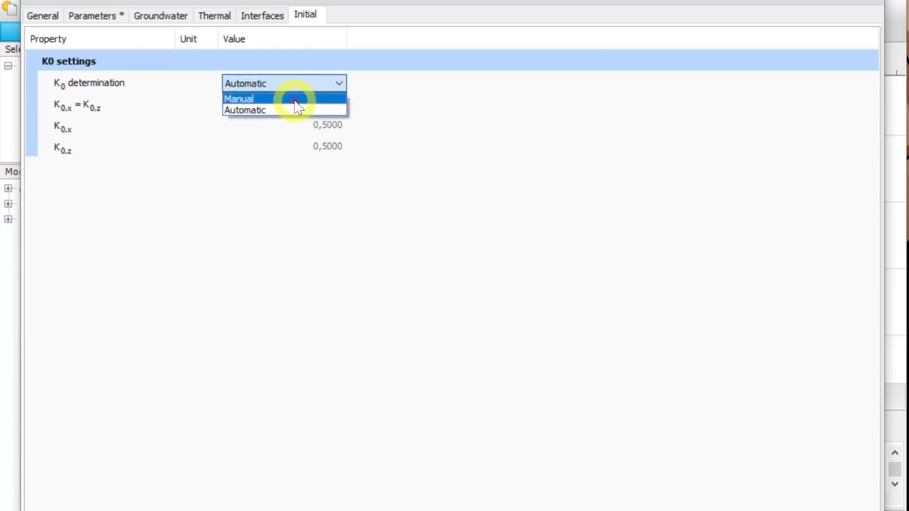
click(294, 95)
click(326, 128)
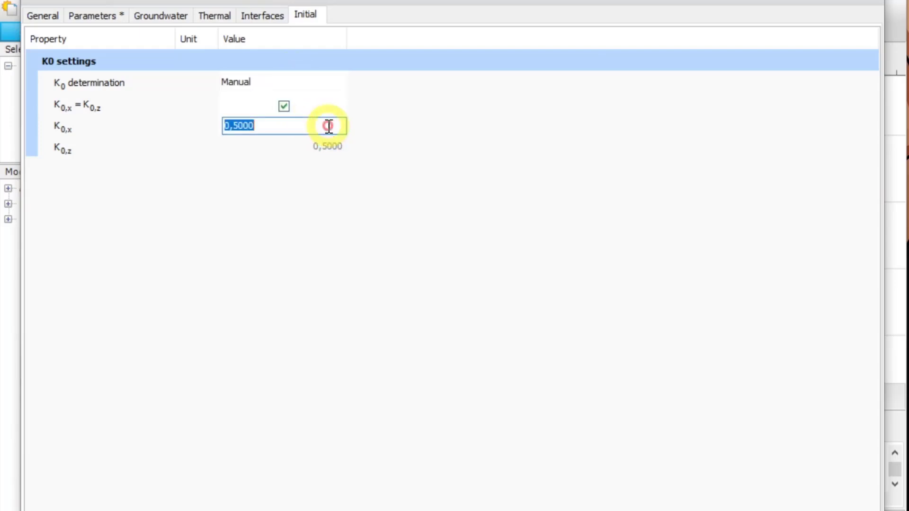
text(0)
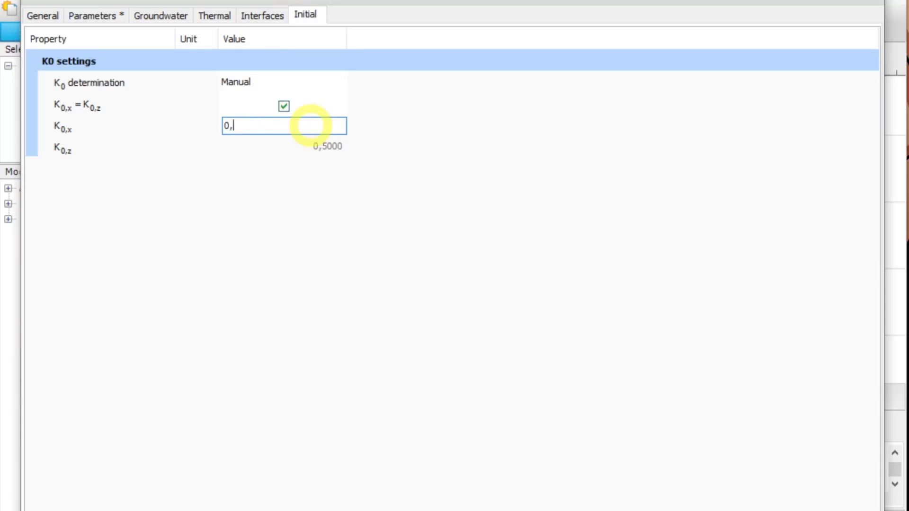
text(,6)
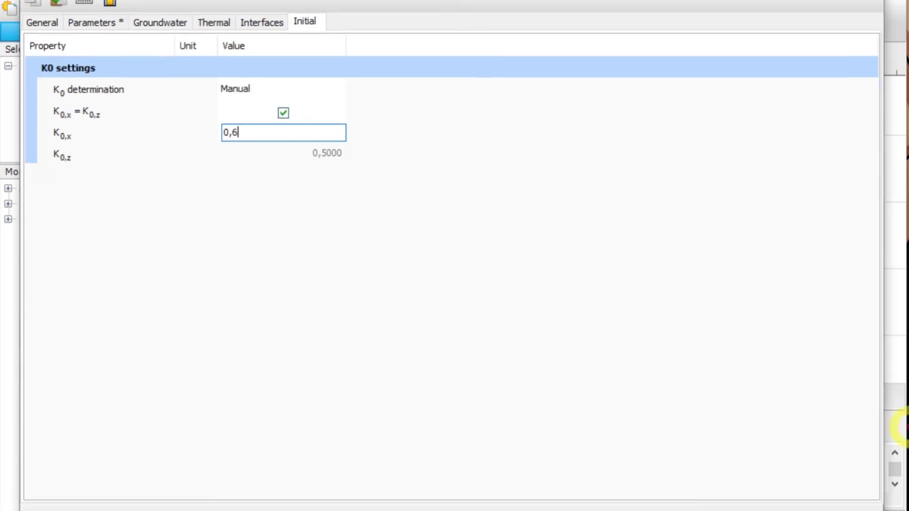
click(717, 506)
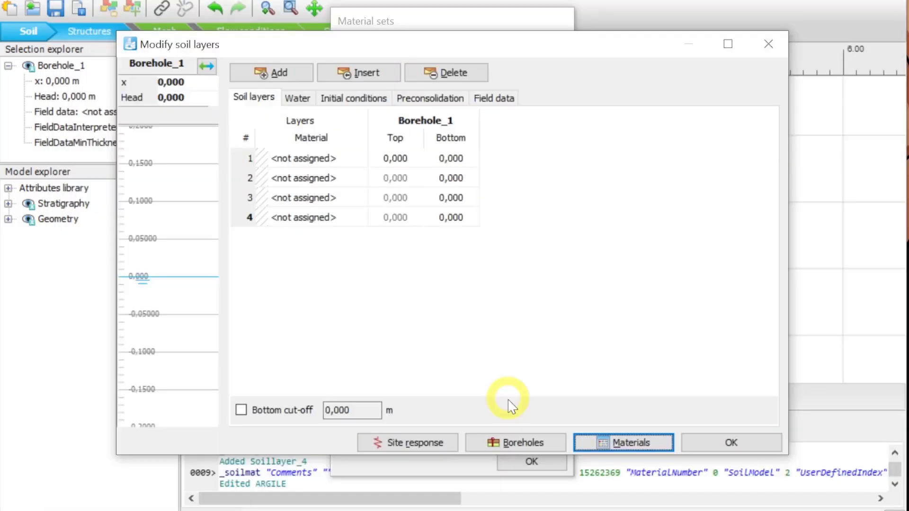
Step: Create a new soil material named SABLE with the Hardening soil model
click(459, 469)
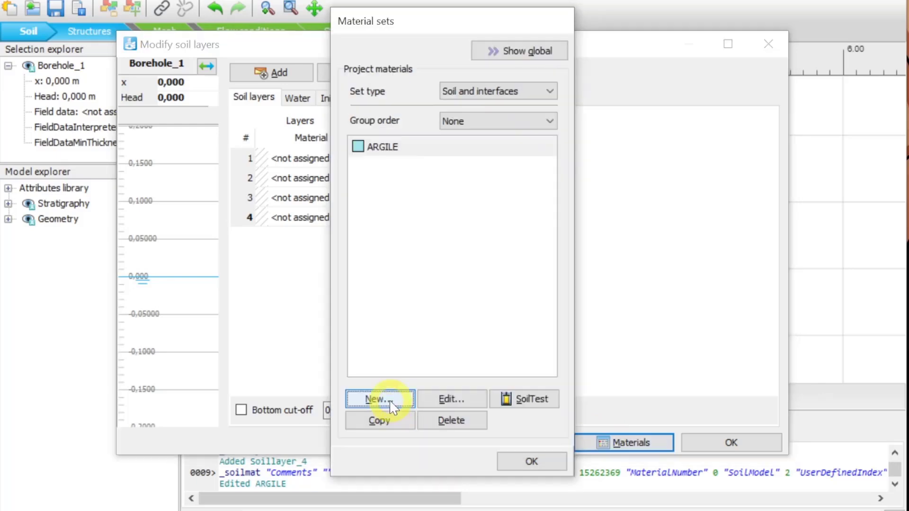
click(391, 408)
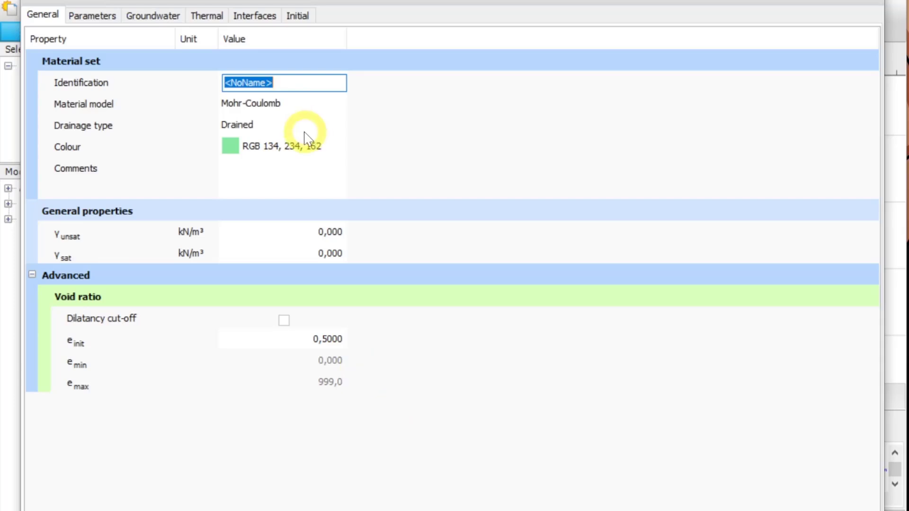
text(SABLE)
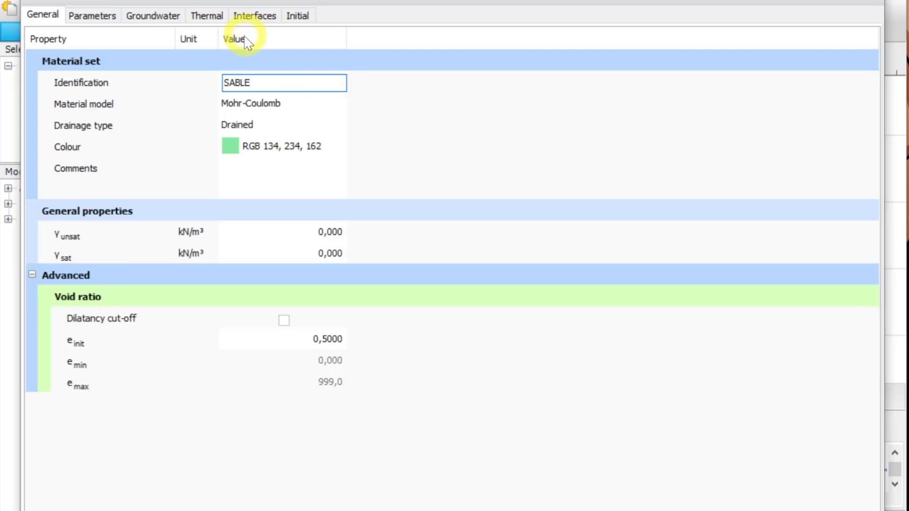
click(239, 103)
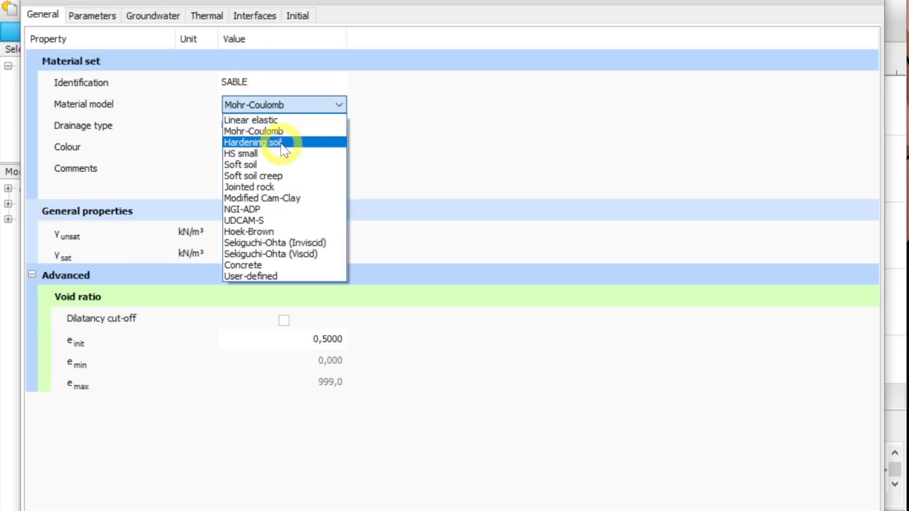
click(284, 143)
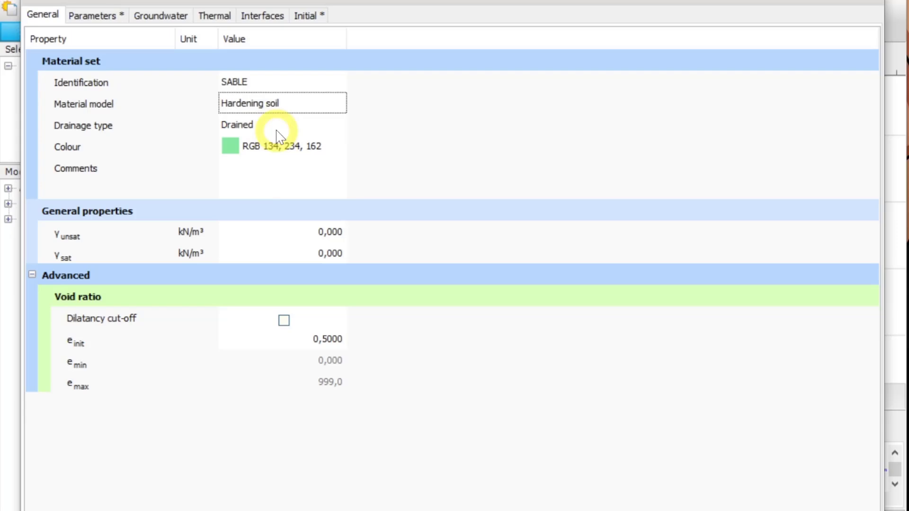
Step: Set SABLE's unsaturated unit weight to 16,5 kN/m³ and its saturated unit weight to 20 kN/m³
click(306, 232)
text(16)
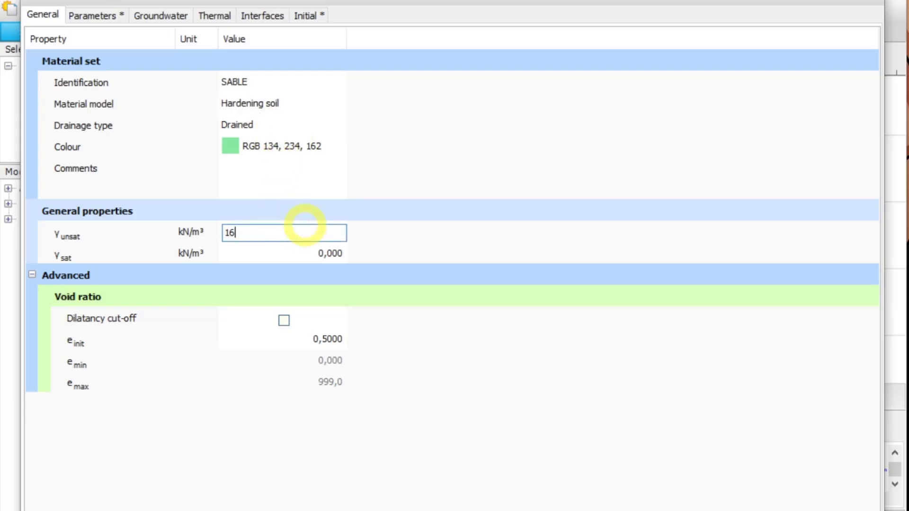
text(,5)
key(Tab)
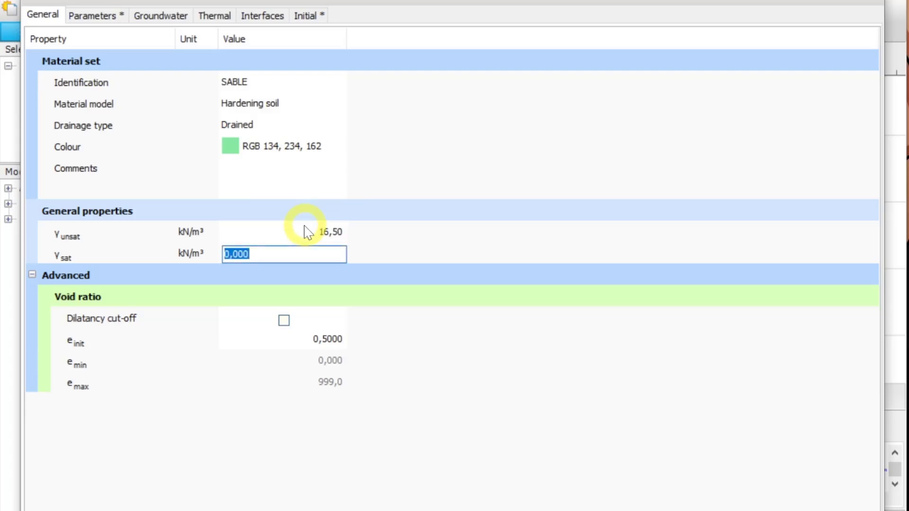
text(20)
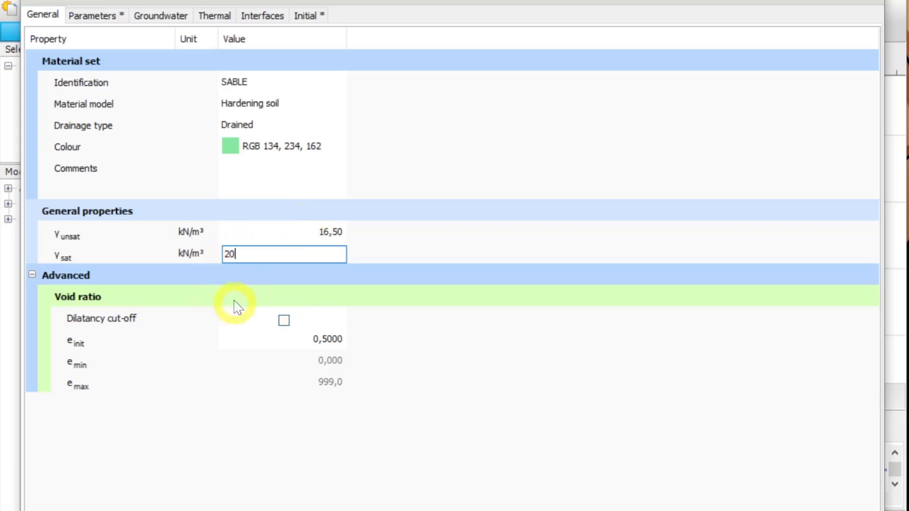
Step: Set SABLE's reference secant stiffness E50ref to 2,5E4 kN/m²
click(118, 16)
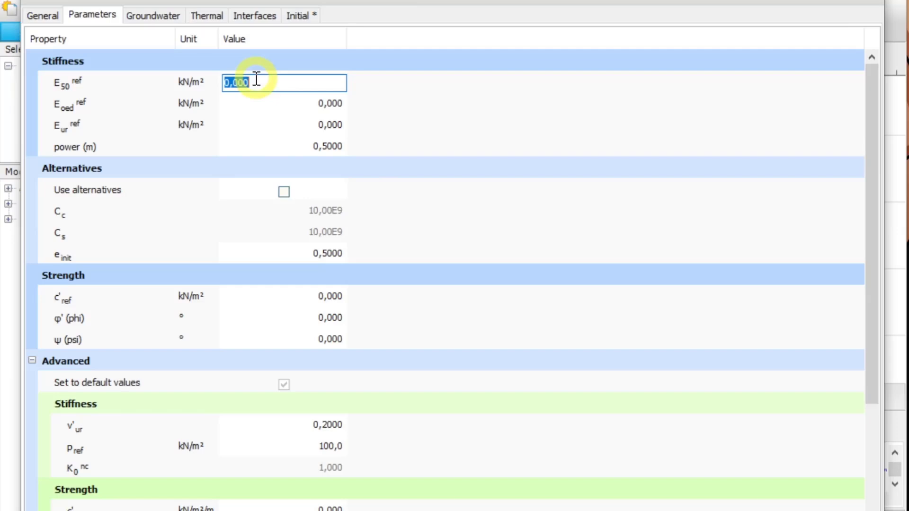
text(2,E4)
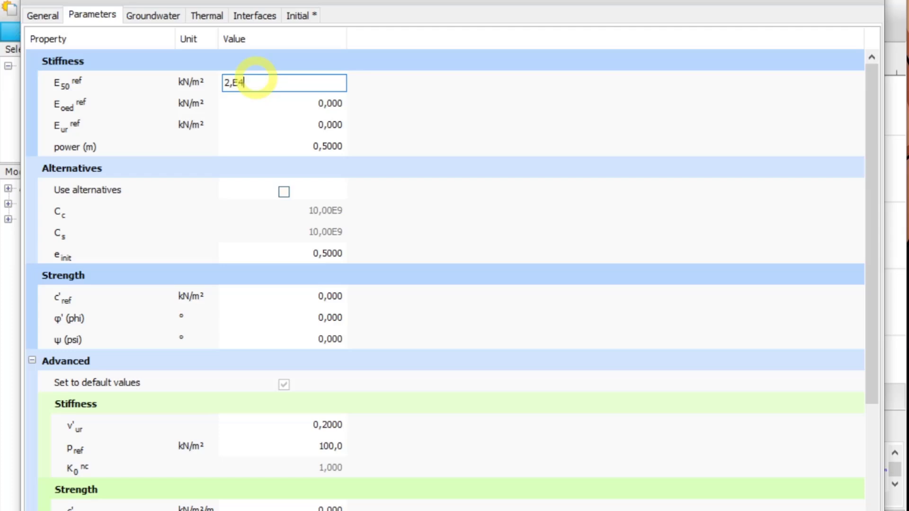
click(232, 82)
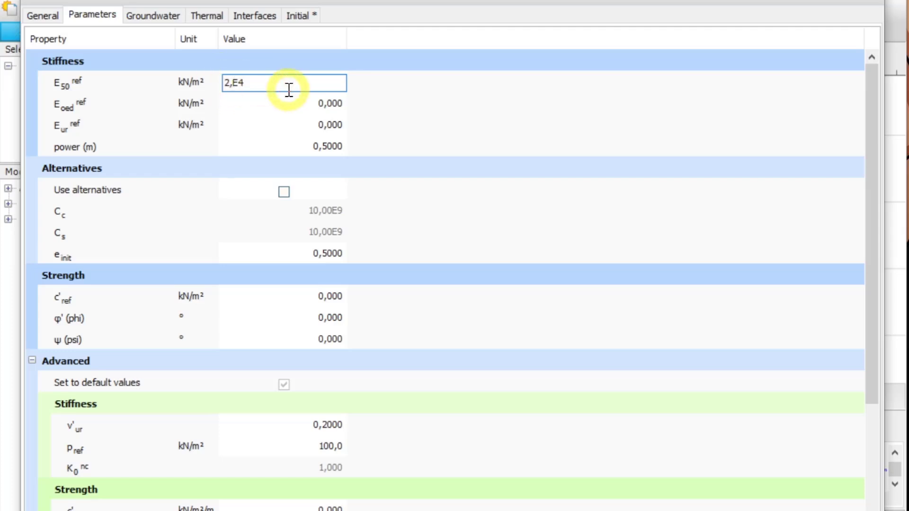
text(5)
key(Tab)
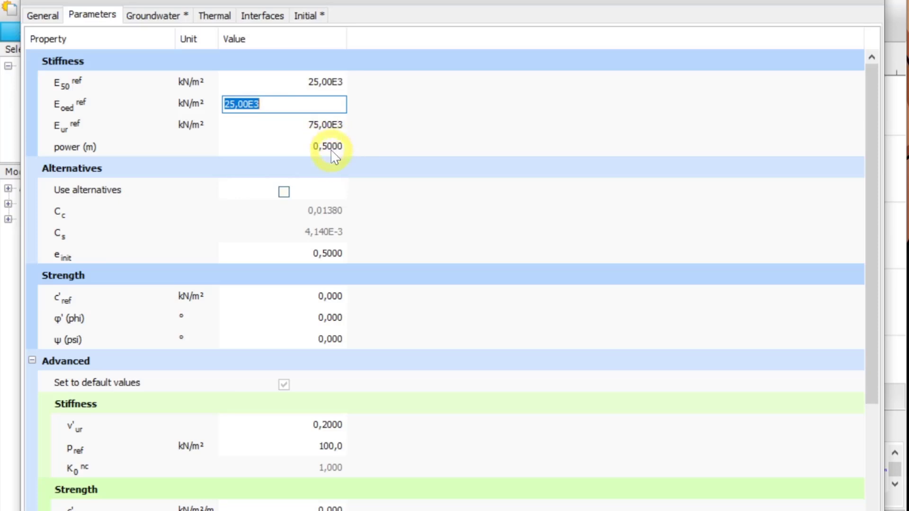
Step: Set SABLE's friction angle phi to 31° and its dilatancy angle psi to 1°
click(339, 315)
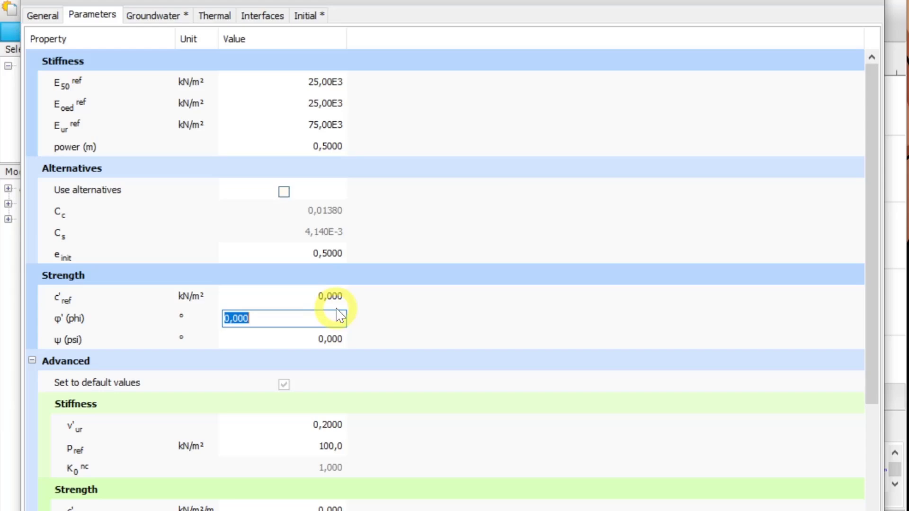
text(31)
key(Return)
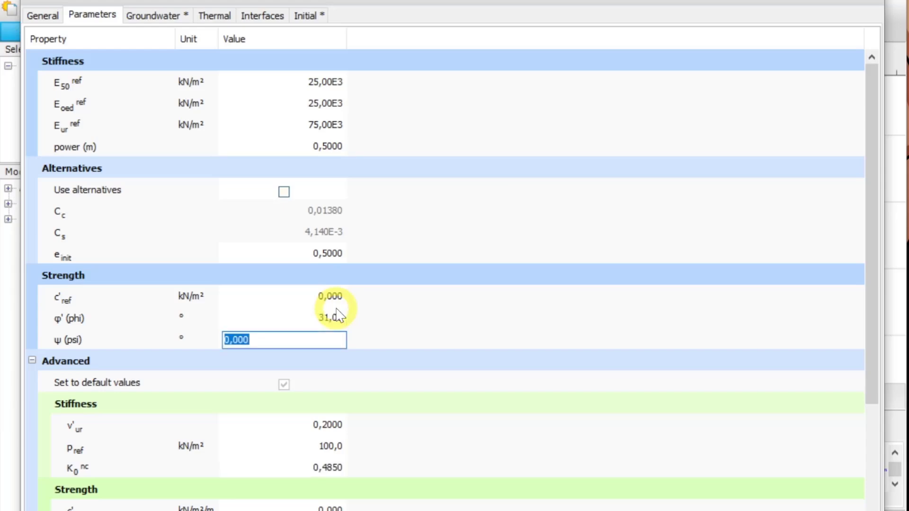
text(1)
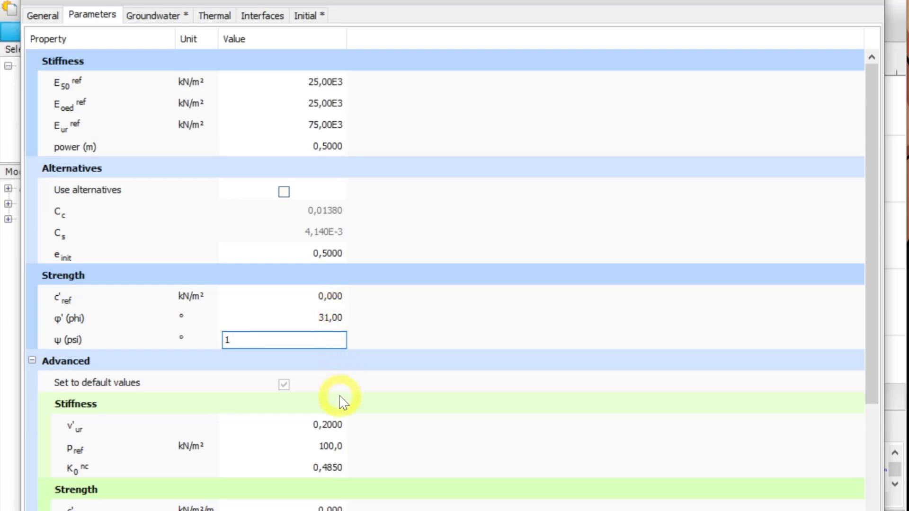
key(Return)
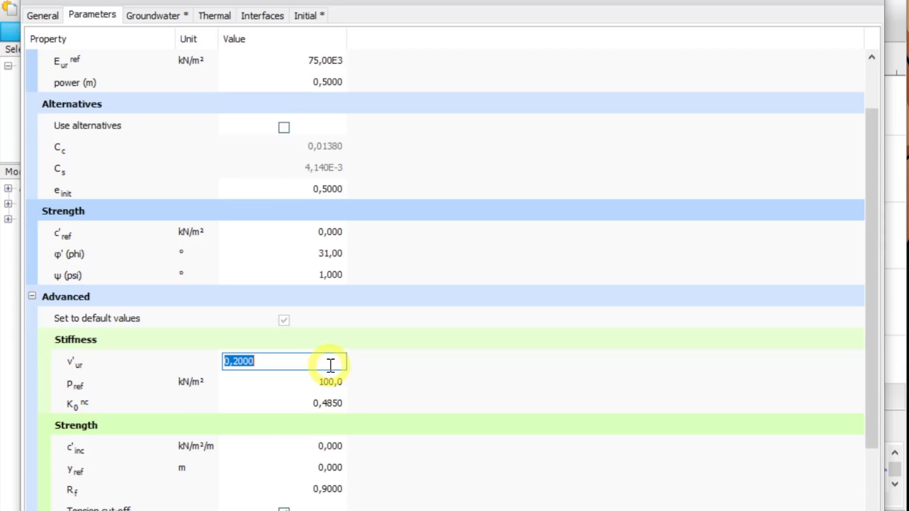
Step: Set SABLE's unloading-reloading Poisson's ratio v'ur to 0,3 and open its groundwater properties
text(0)
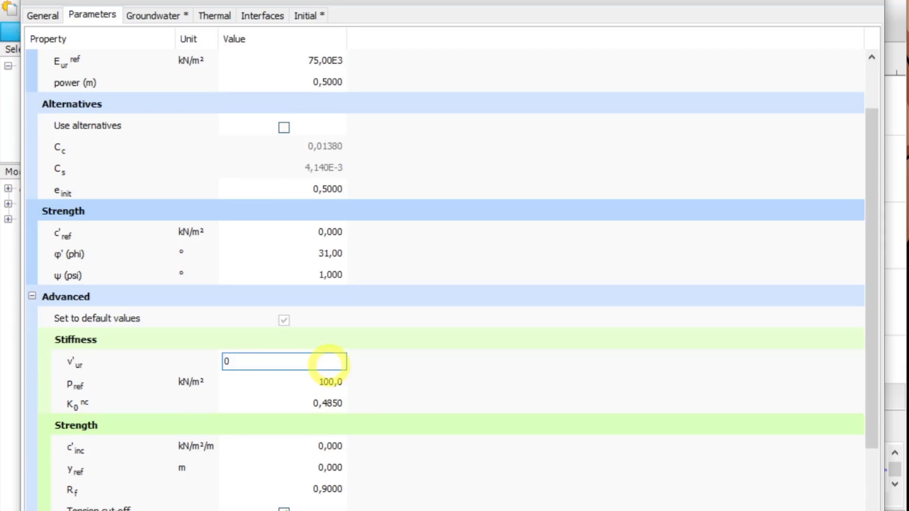
text(3)
key(BackSpace)
text(,3)
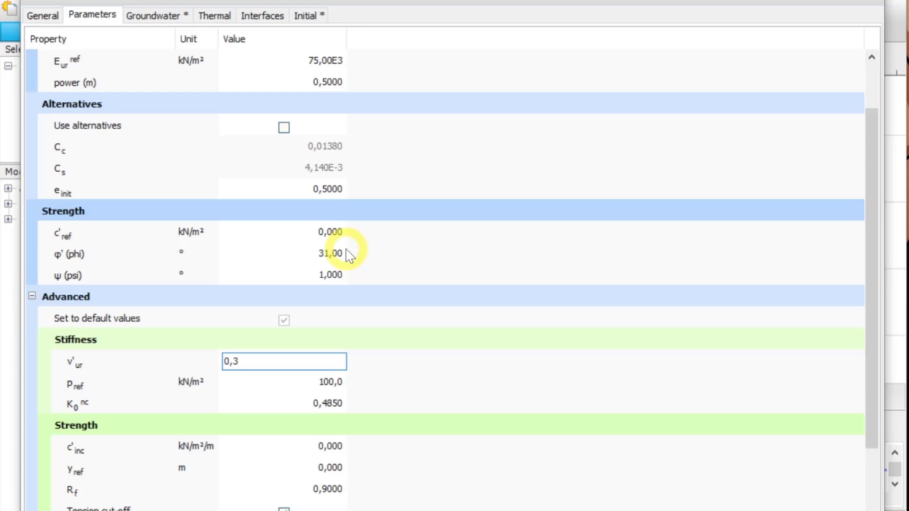
scroll(256, 274, down, 2)
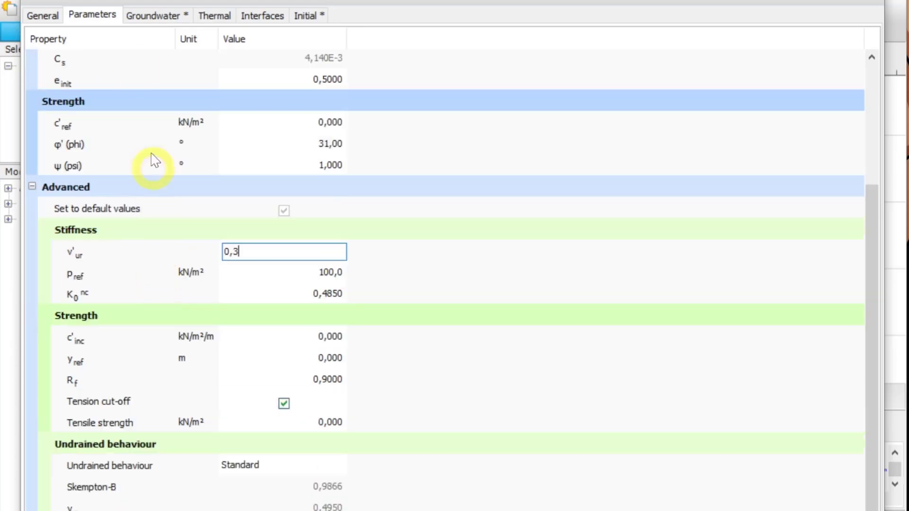
click(151, 22)
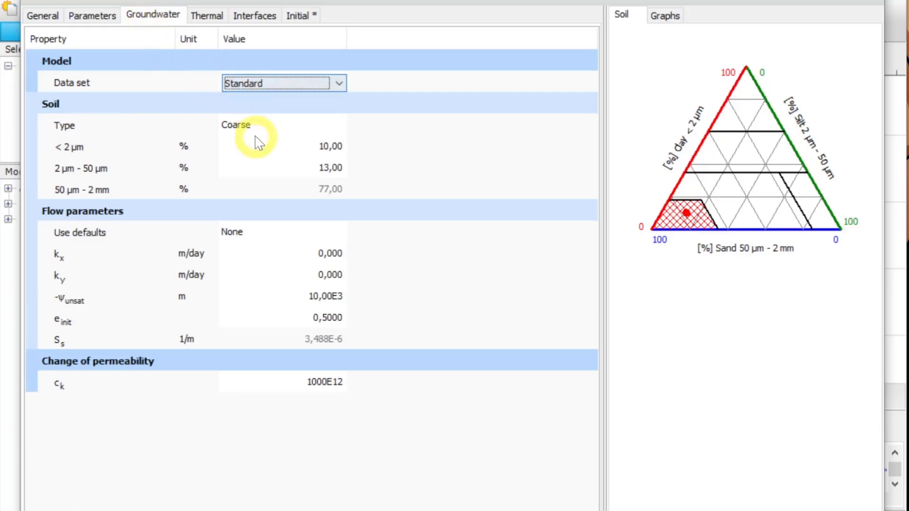
Step: Set SABLE's horizontal and vertical permeabilities kx and ky to 1 m/day and finish the material set
click(290, 256)
text(1)
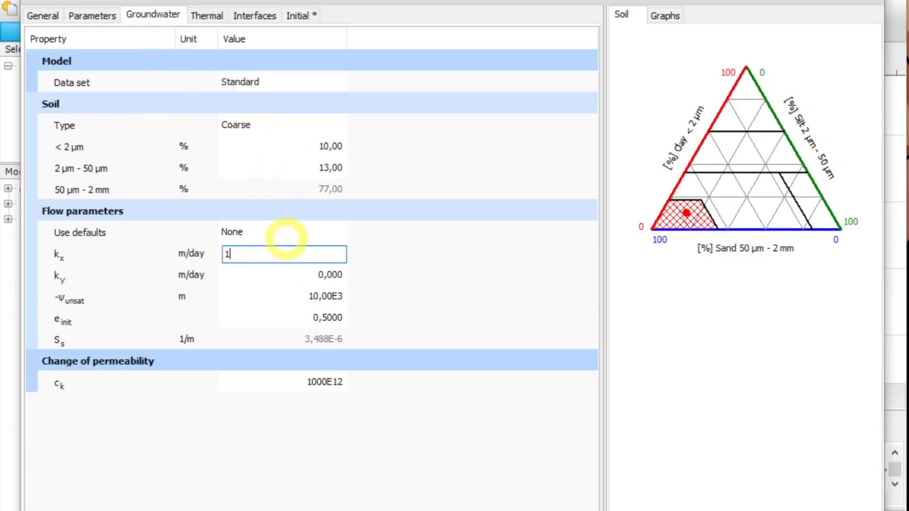
key(Return)
text(1)
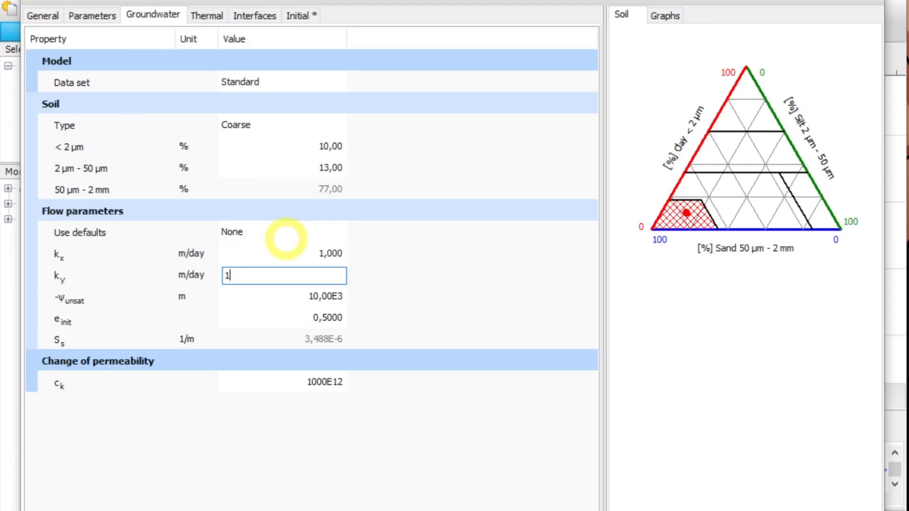
click(254, 16)
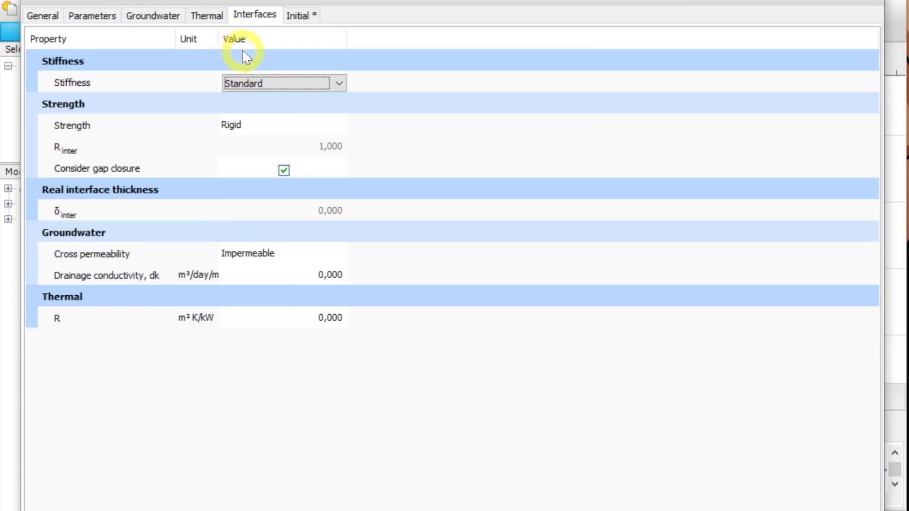
click(296, 20)
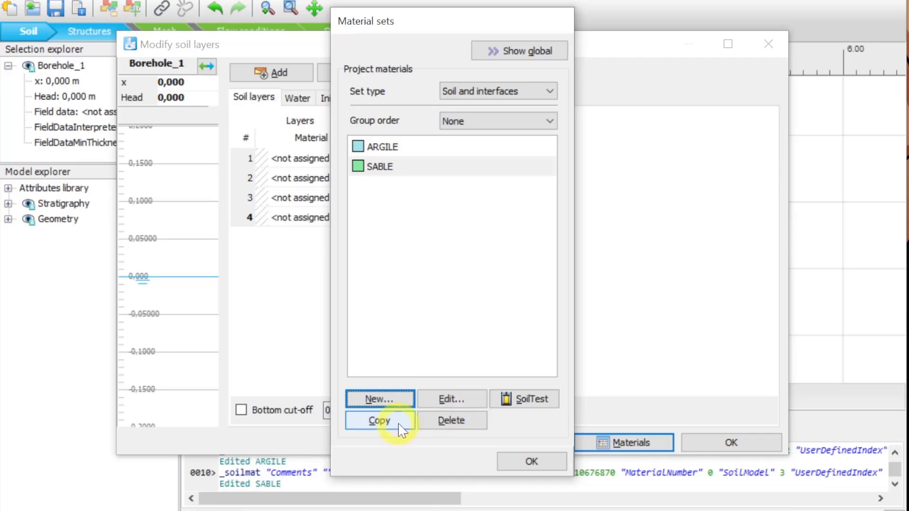
Step: Create a new soil and interfaces material set in the project materials
click(396, 401)
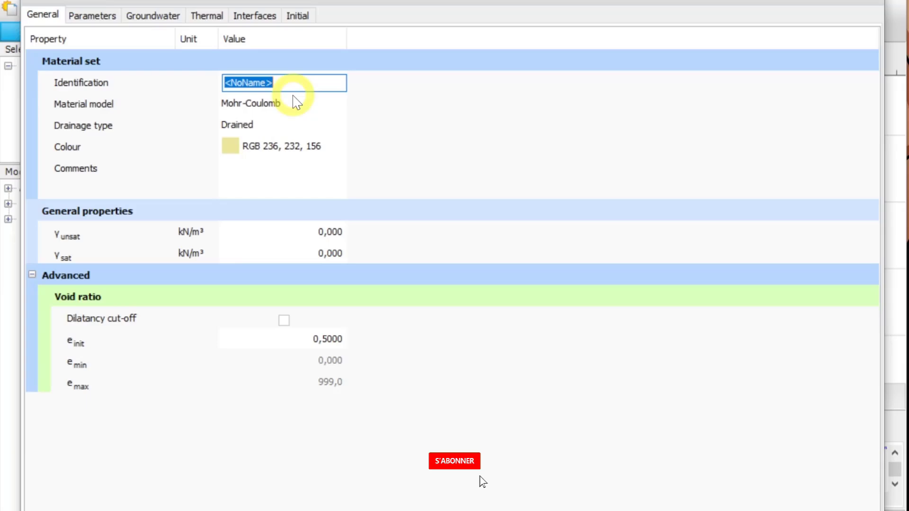
text(SABLE)
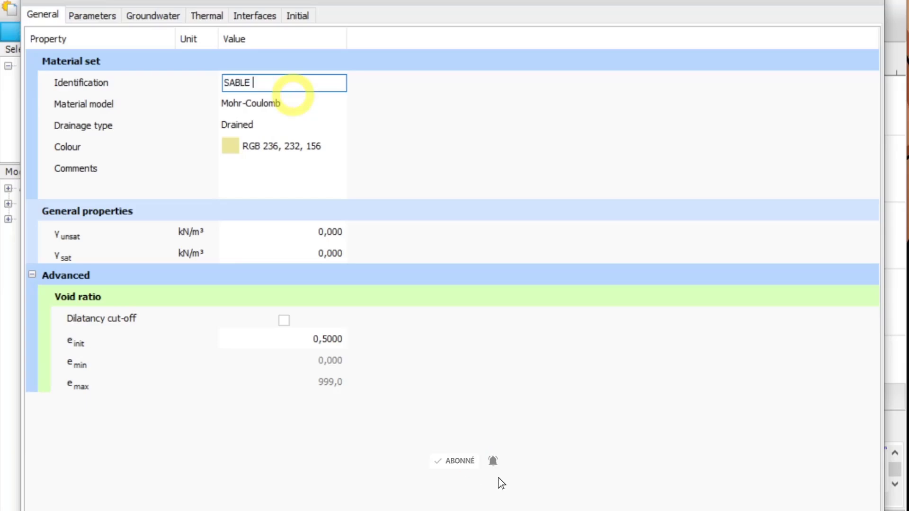
key(BackSpace)
key(BackSpace)
key(BackSpace)
key(BackSpace)
key(BackSpace)
key(BackSpace)
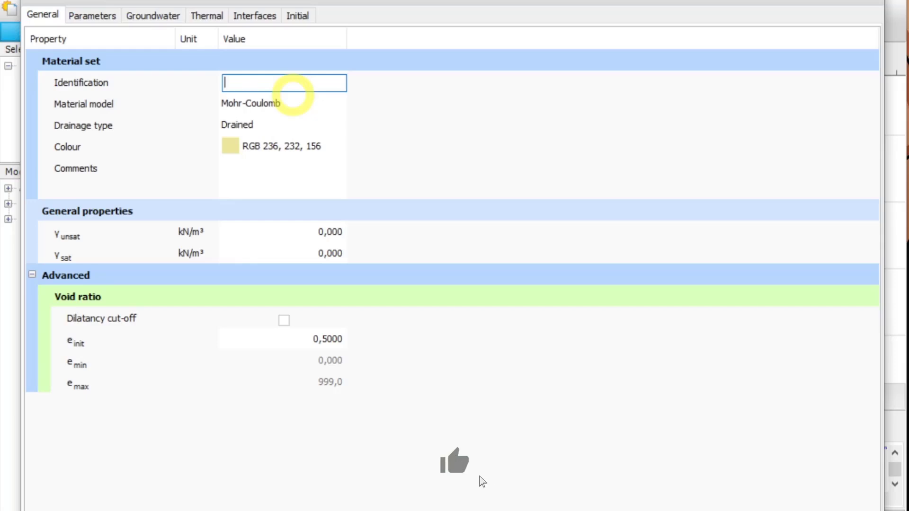
Step: Check the soil layers in the tunnel geometry figure and name the new material ARGILE EN PRO
key(alt+Tab)
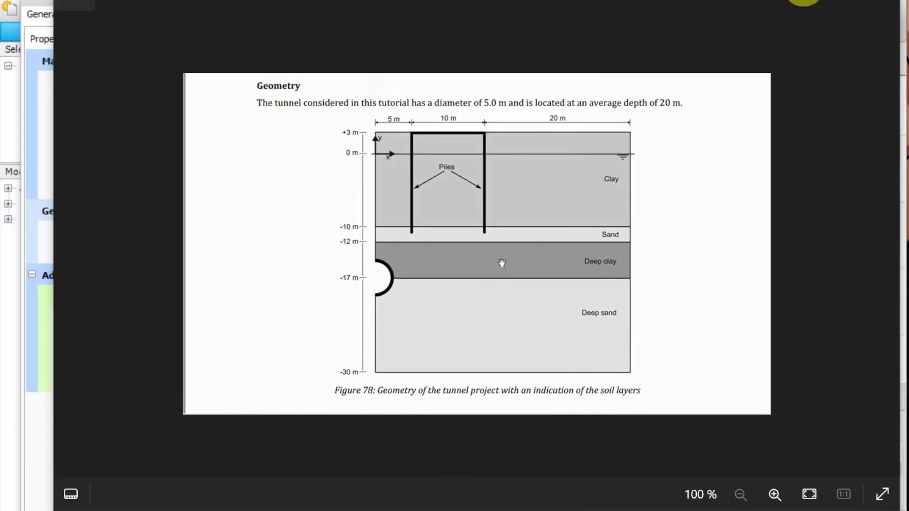
click(804, 0)
text(AR)
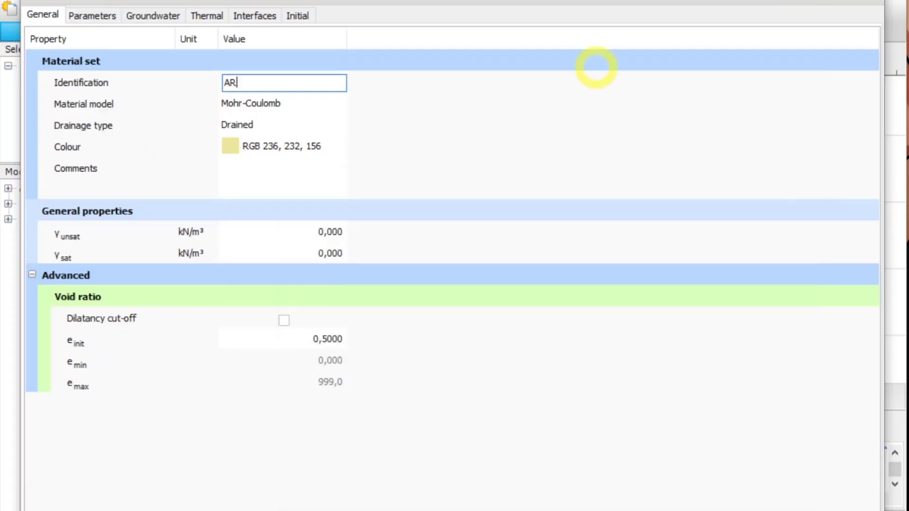
text(GILE EN )
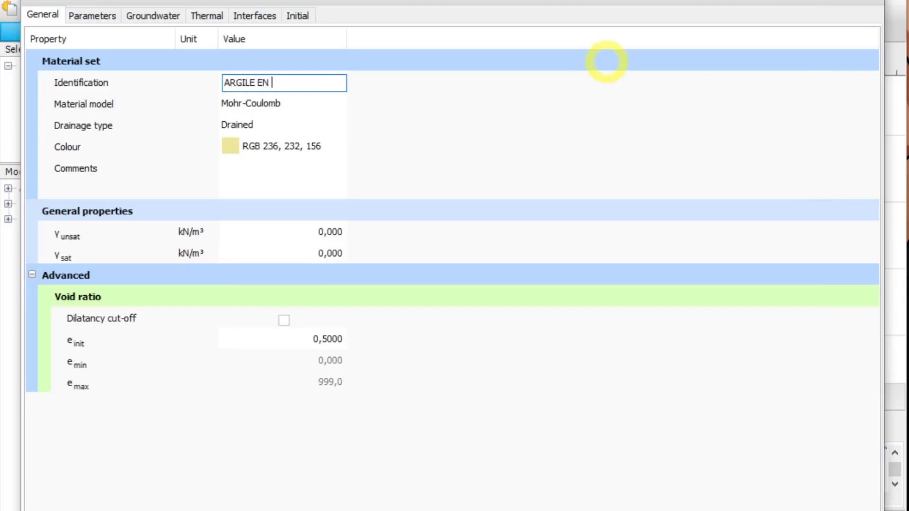
text(PRO)
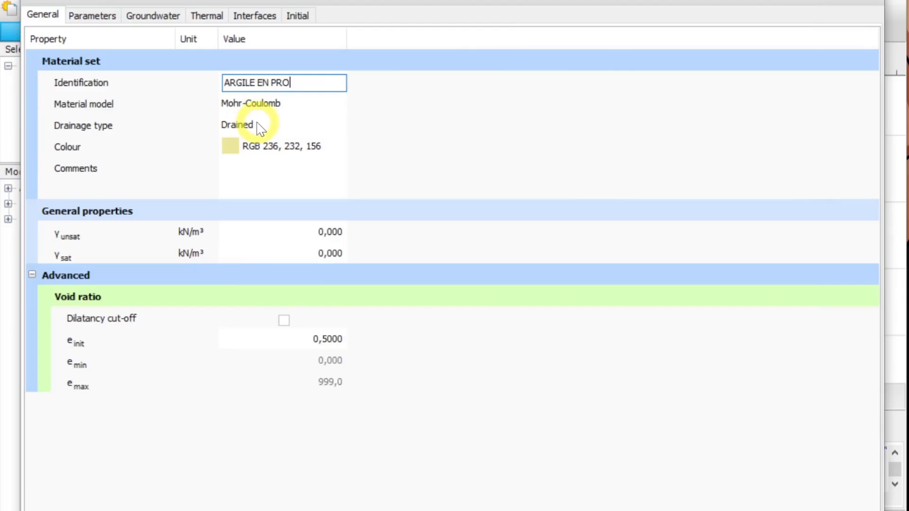
Step: Set the drainage type of ARGILE EN PRO to Undrained (B)
click(268, 126)
click(268, 126)
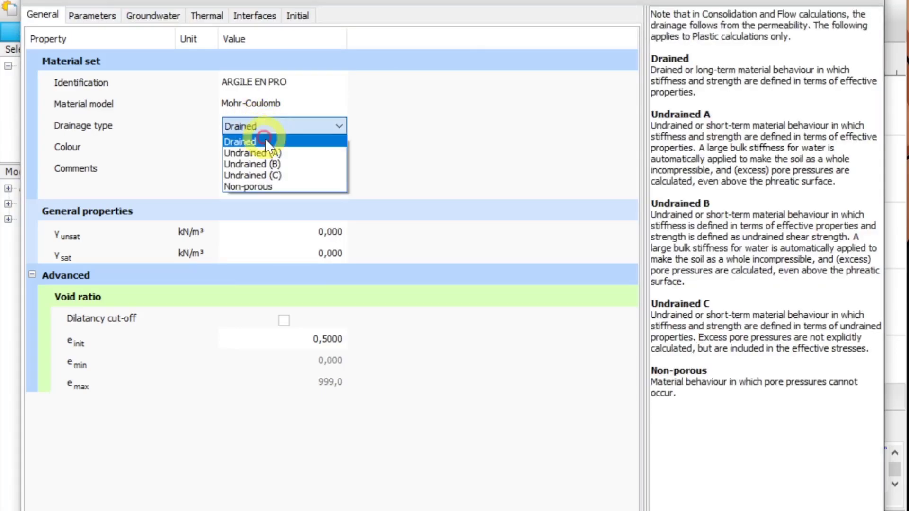
click(283, 164)
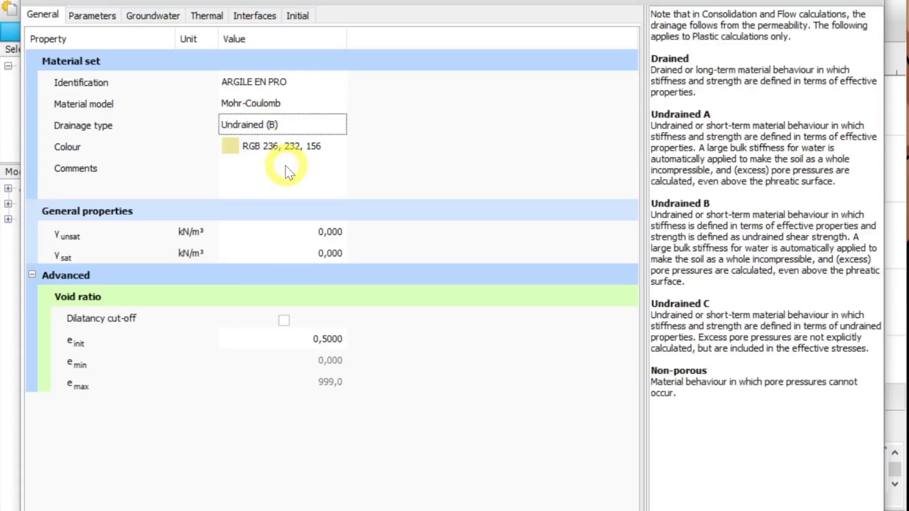
Step: Set ARGILE EN PRO's unsaturated unit weight to 16 kN/m³ and its saturated unit weight to 18,5 kN/m³
click(292, 234)
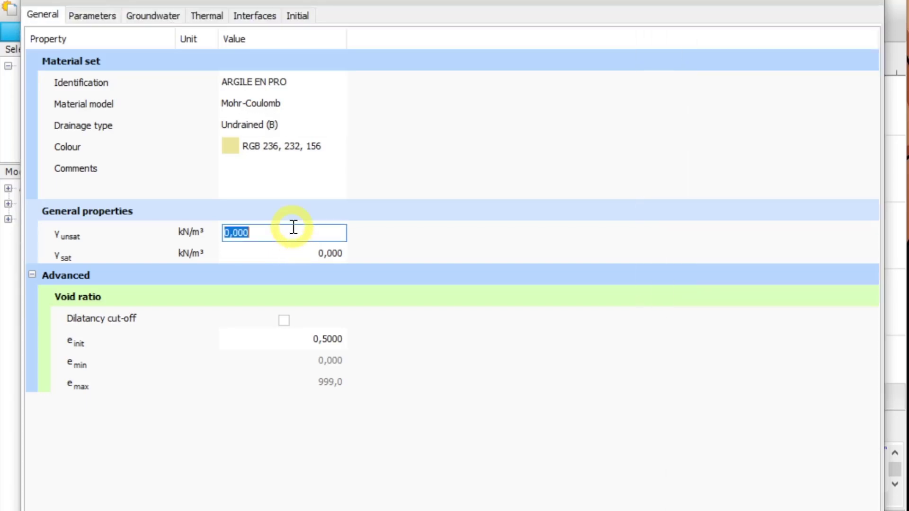
text(16)
key(Return)
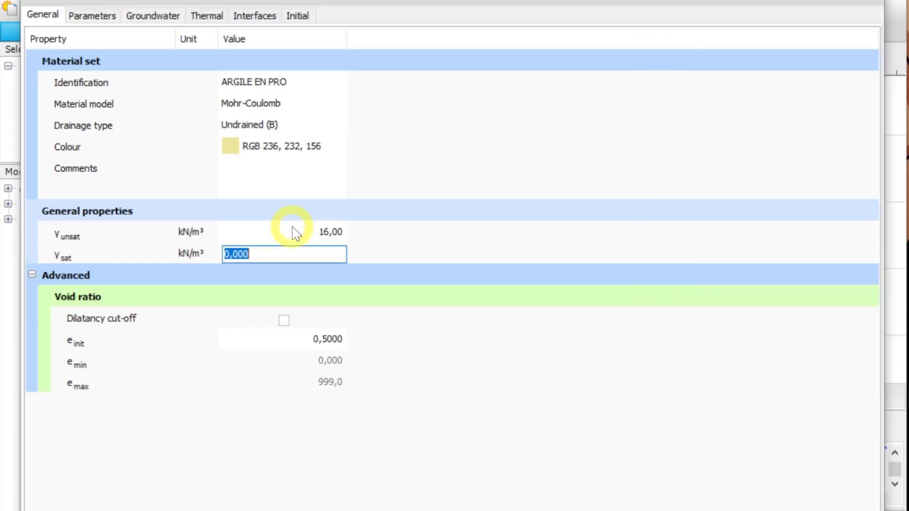
text(18,5)
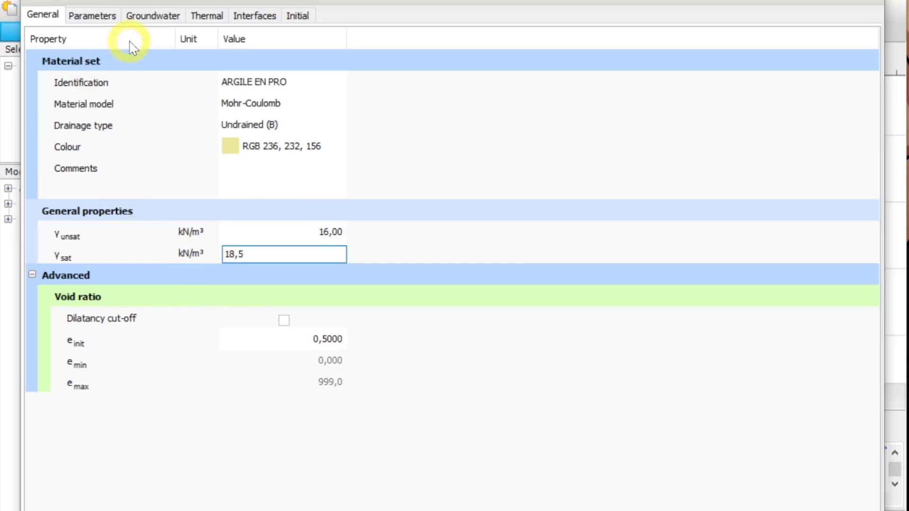
Step: Set ARGILE EN PRO's stiffness E' to 9E3 kN/m² and its undrained shear strength su,ref to 40 kN/m²
click(93, 17)
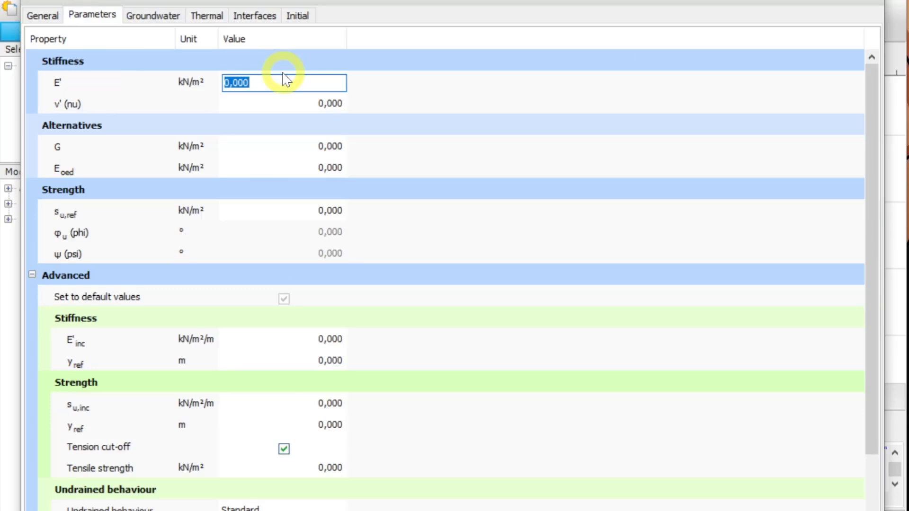
text(9E3)
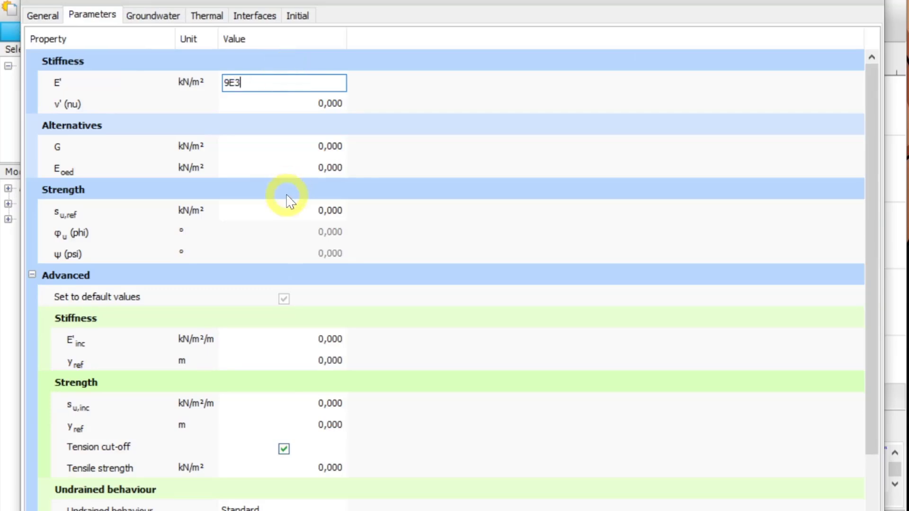
click(337, 207)
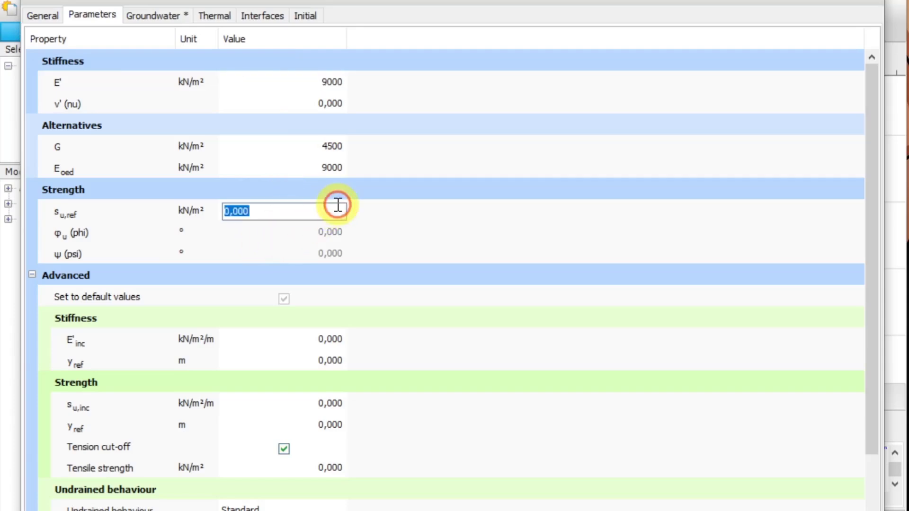
text(40)
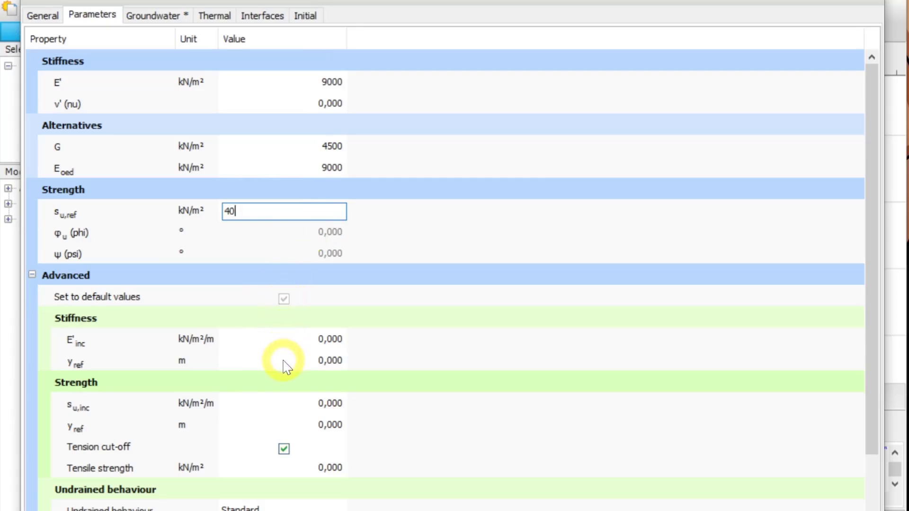
Step: Set ARGILE EN PRO's Poisson's ratio v' (nu) to 0,33
click(310, 108)
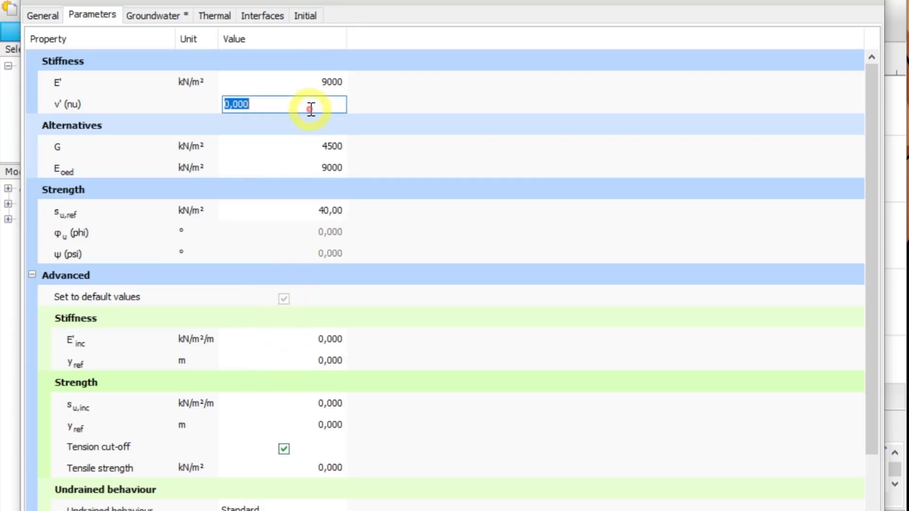
text(0)
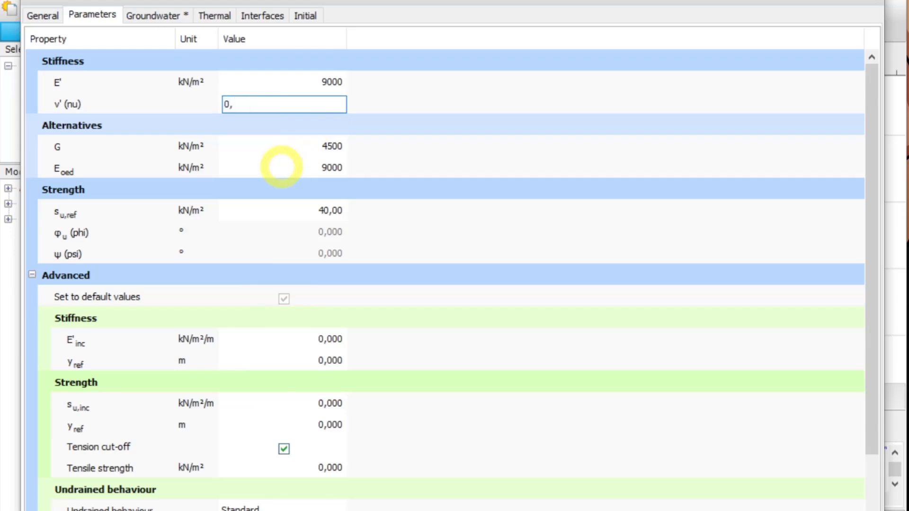
text(,33)
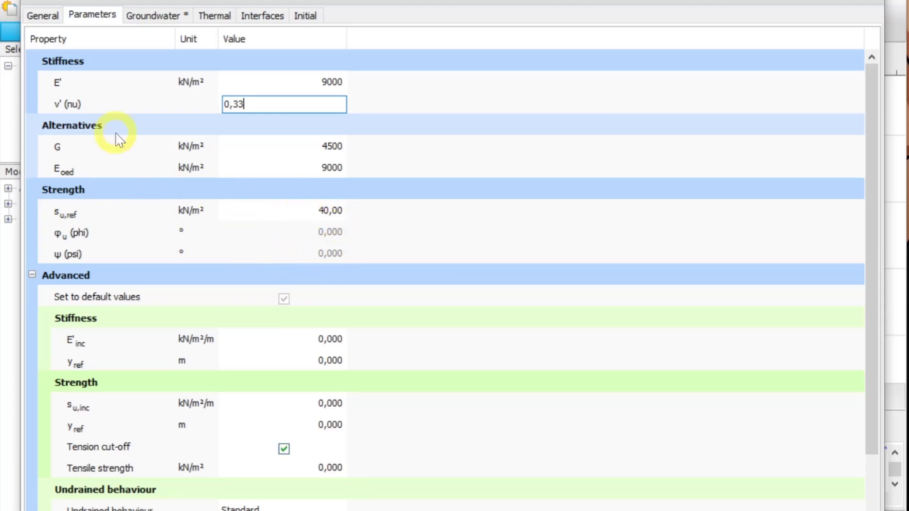
click(155, 19)
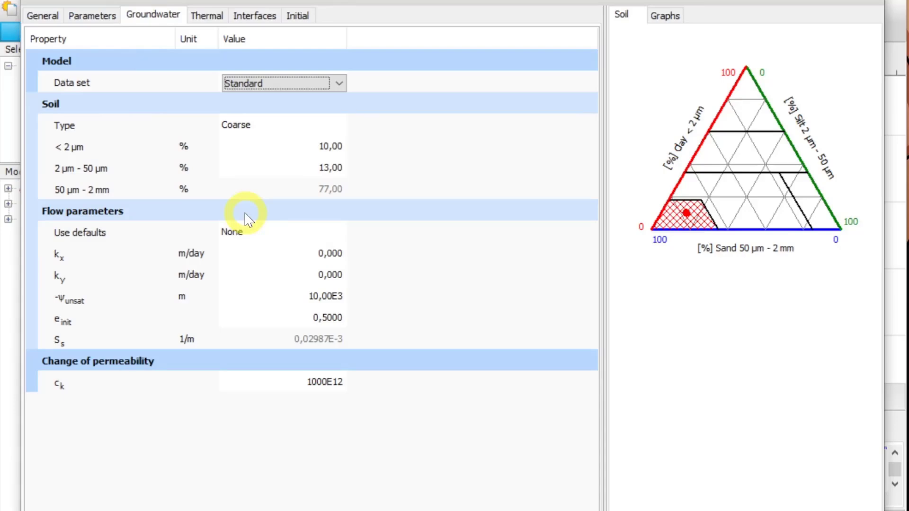
Step: Set ARGILE EN PRO's advanced stiffness increment E'inc to 600 kN/m²/m with a reference level yref of -12 m
click(93, 17)
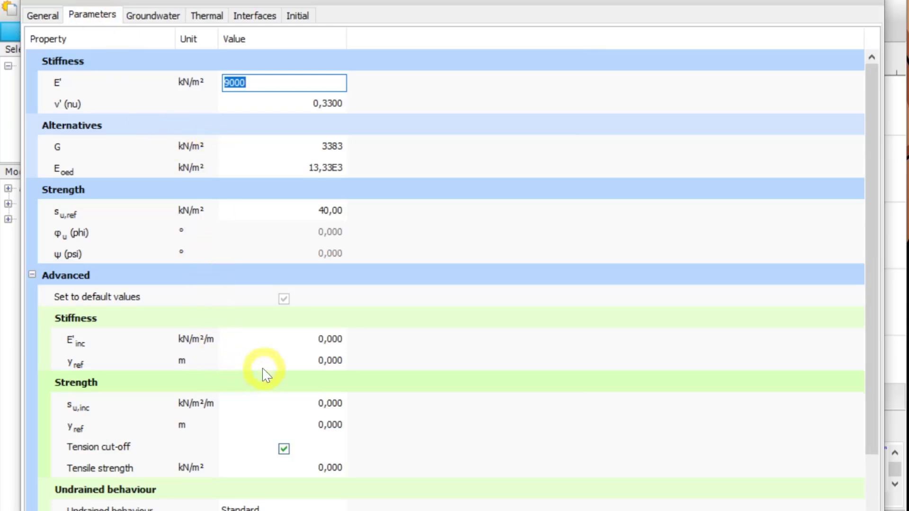
click(339, 337)
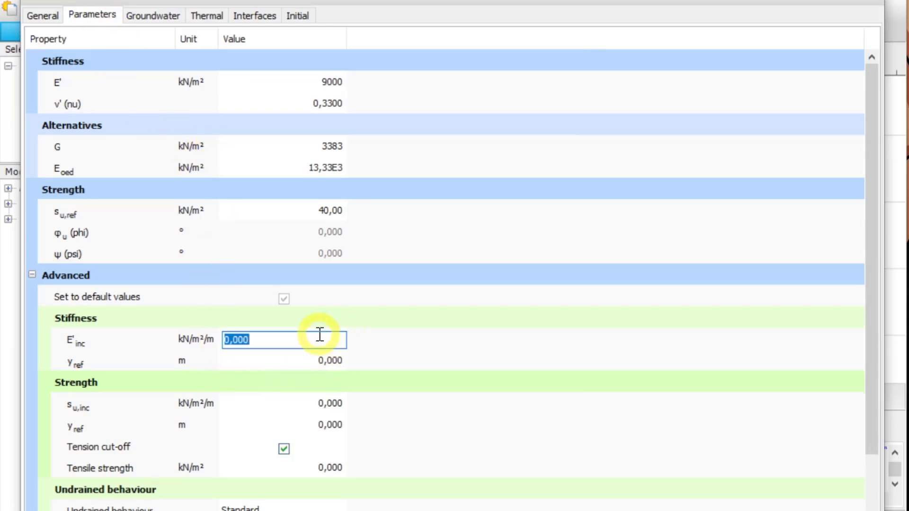
text(600)
key(Return)
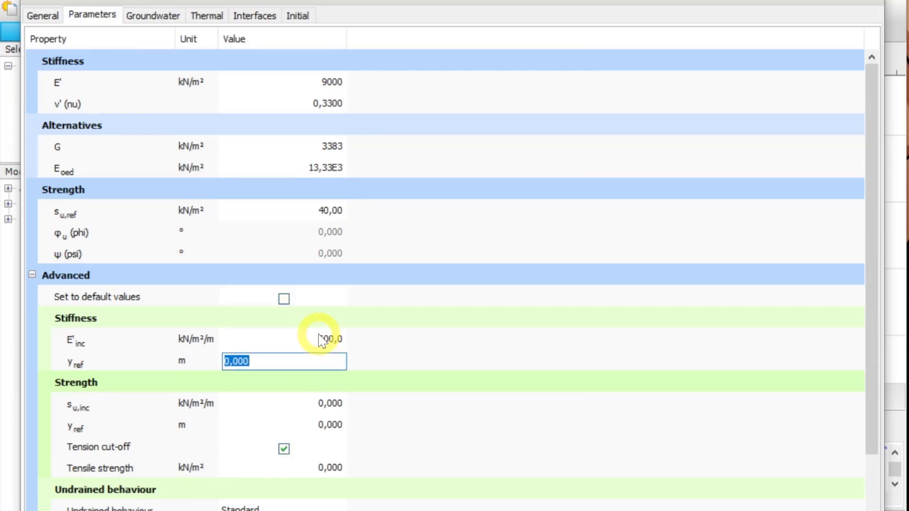
text(-12)
Step: Set ARGILE EN PRO's advanced strength increment su,inc to 3 kN/m²/m with a reference level yref of -12 m
click(335, 407)
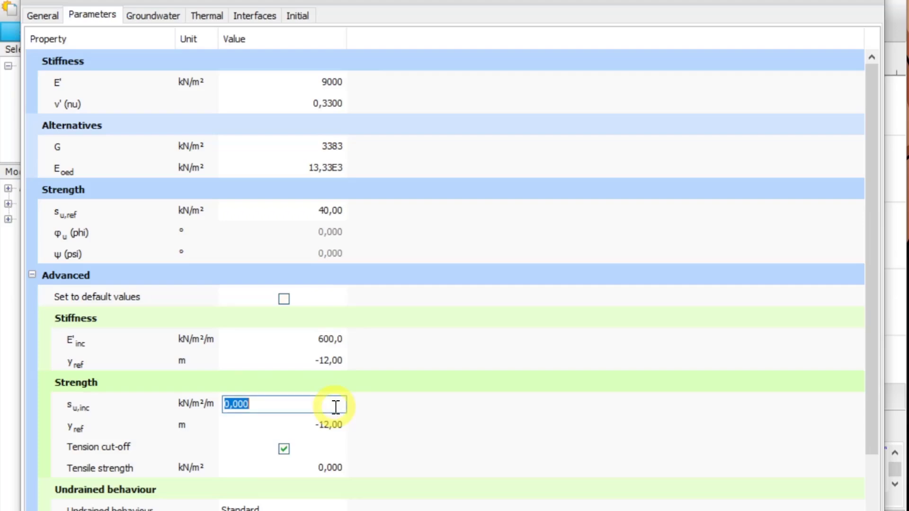
text(3)
key(Tab)
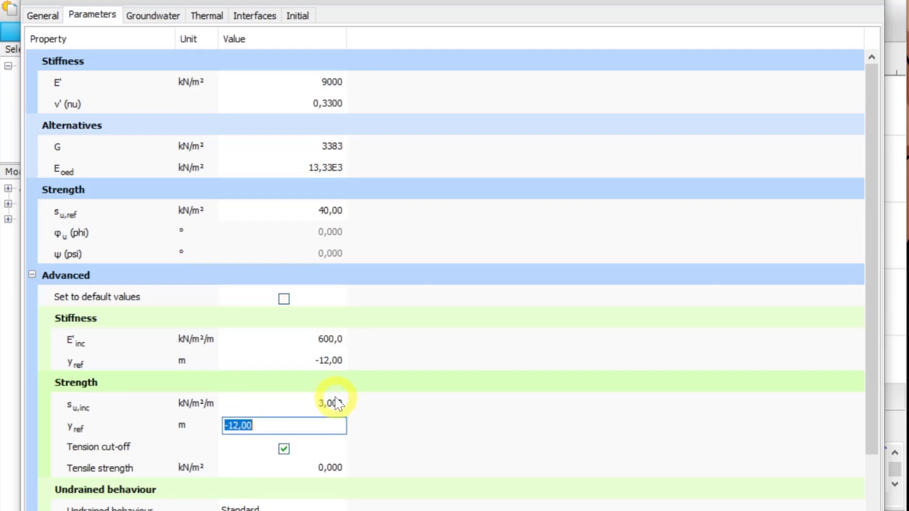
key(shift+Right)
text(12)
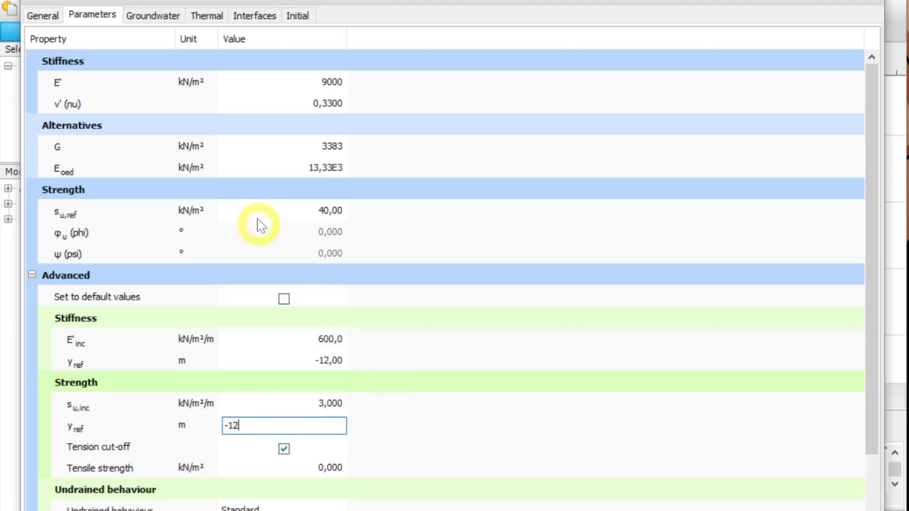
Step: Set ARGILE EN PRO's permeabilities kx and ky to 1E-2 m/day and open its interface properties
click(161, 19)
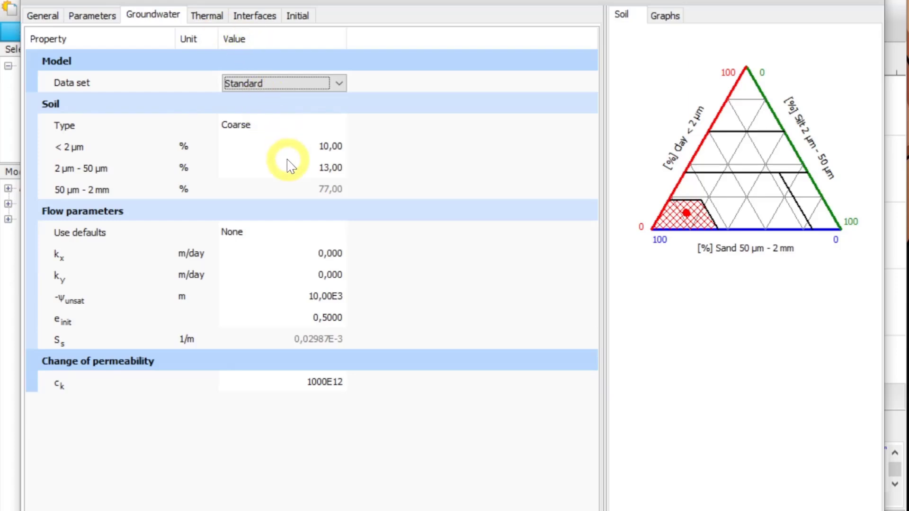
click(302, 257)
text(1)
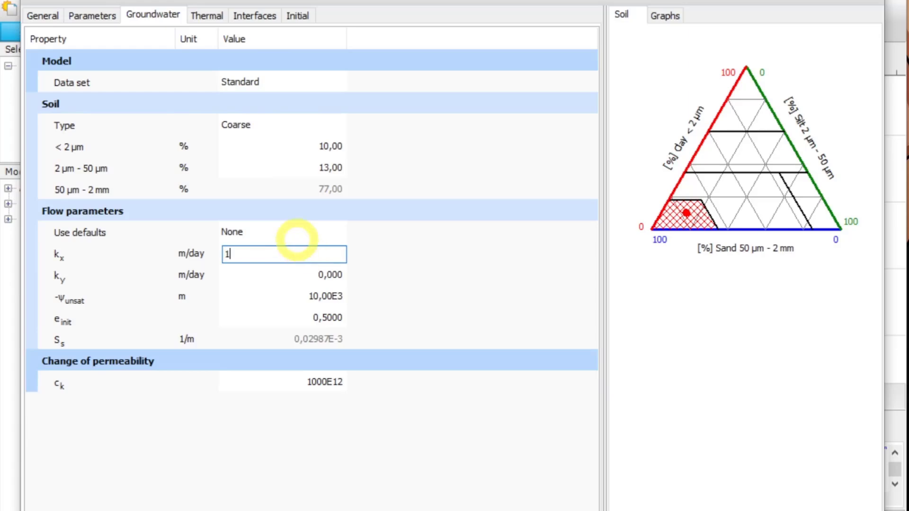
text(E-2)
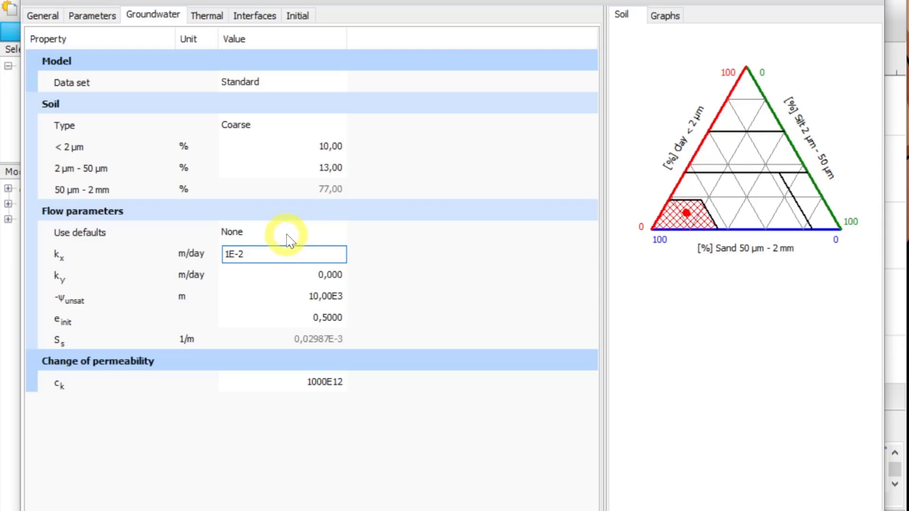
click(325, 275)
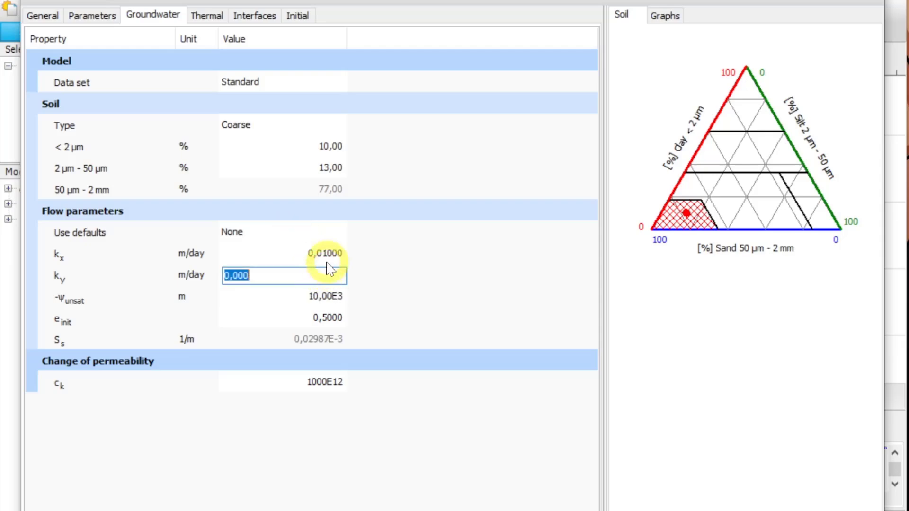
text(1E-2)
click(251, 19)
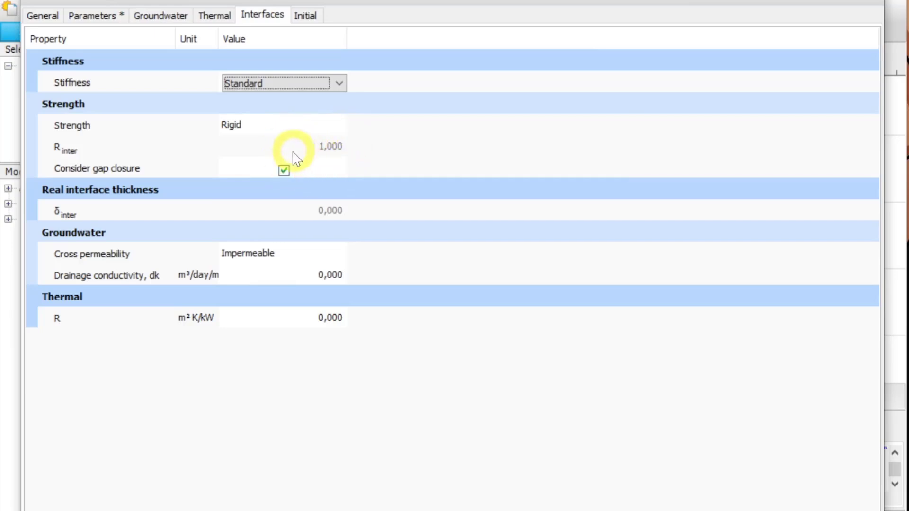
Step: Set ARGILE EN PRO's interface strength to Manual with an Rinter of 0,7
click(292, 132)
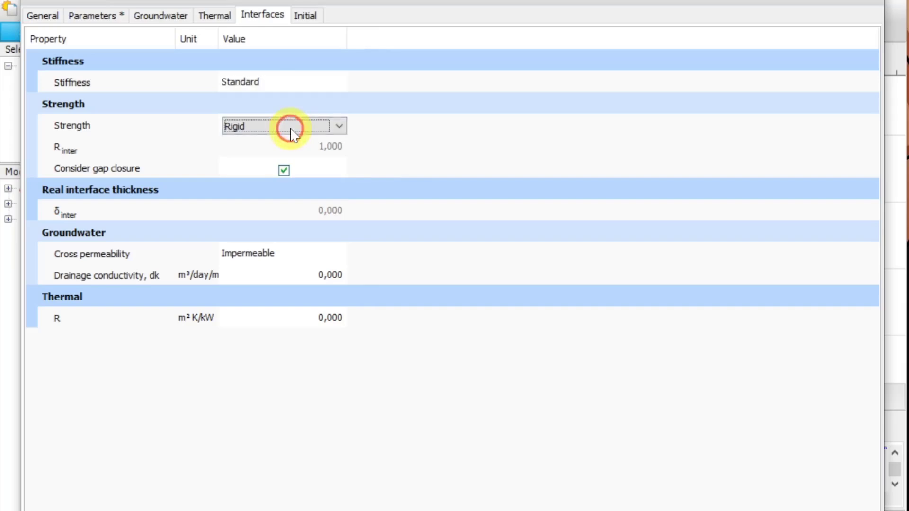
click(292, 133)
click(286, 148)
click(333, 142)
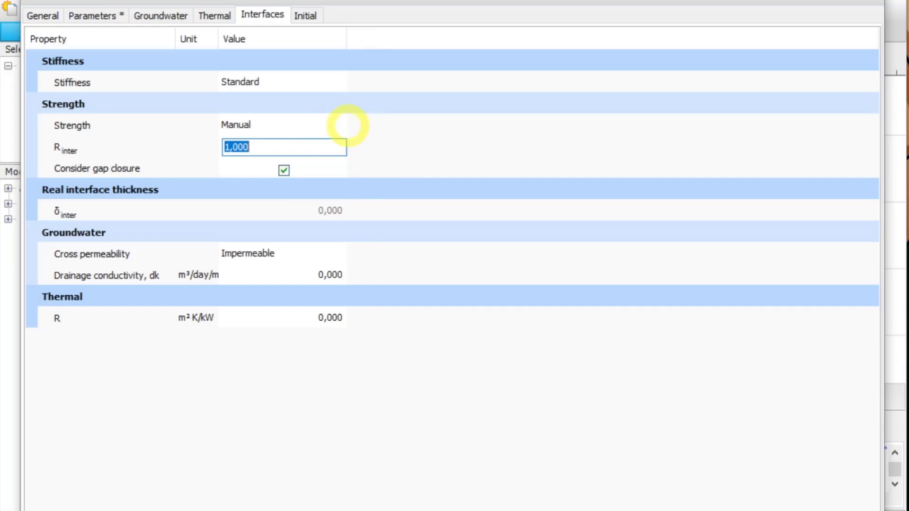
text(0,7)
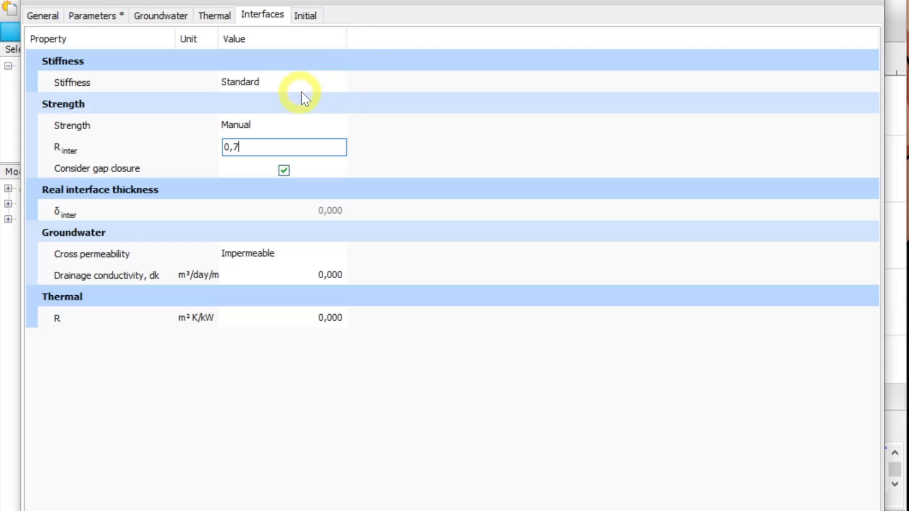
Step: Set ARGILE EN PRO's K0 determination to Manual with K0,x of 0,6 and save the material
click(304, 17)
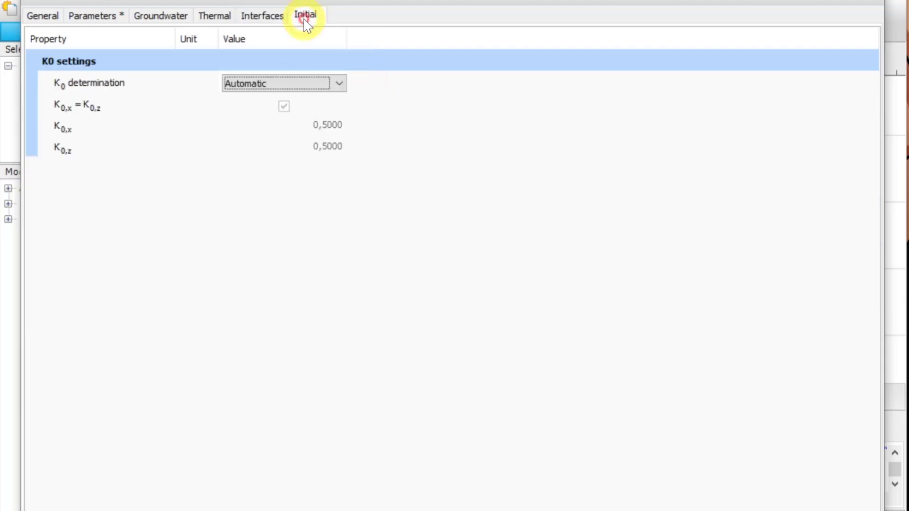
click(303, 87)
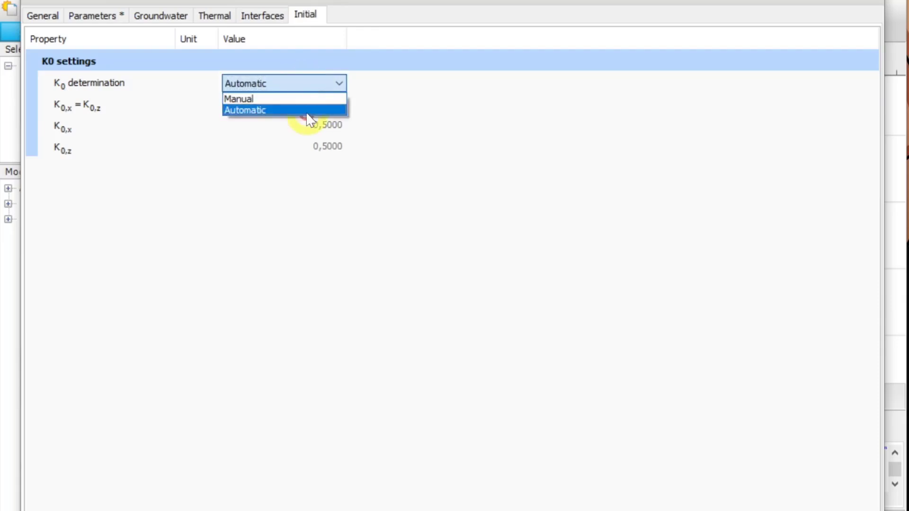
click(308, 100)
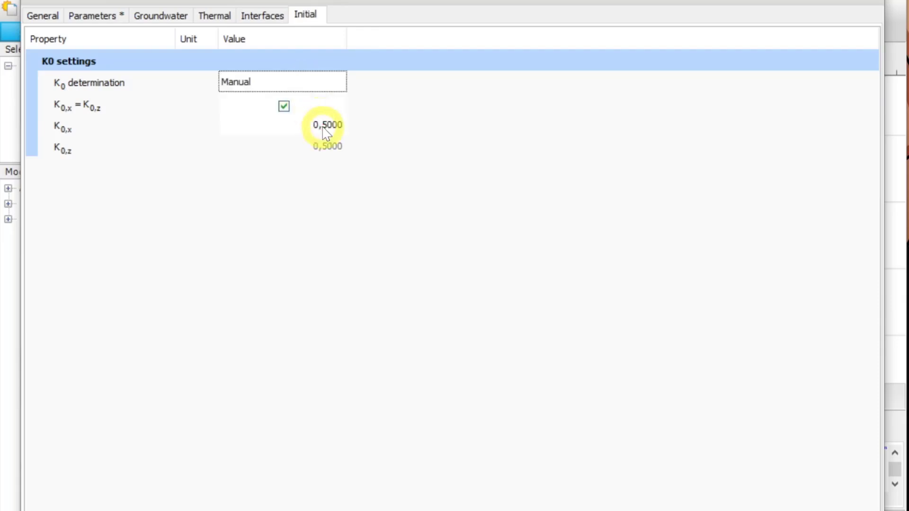
click(320, 126)
text(0)
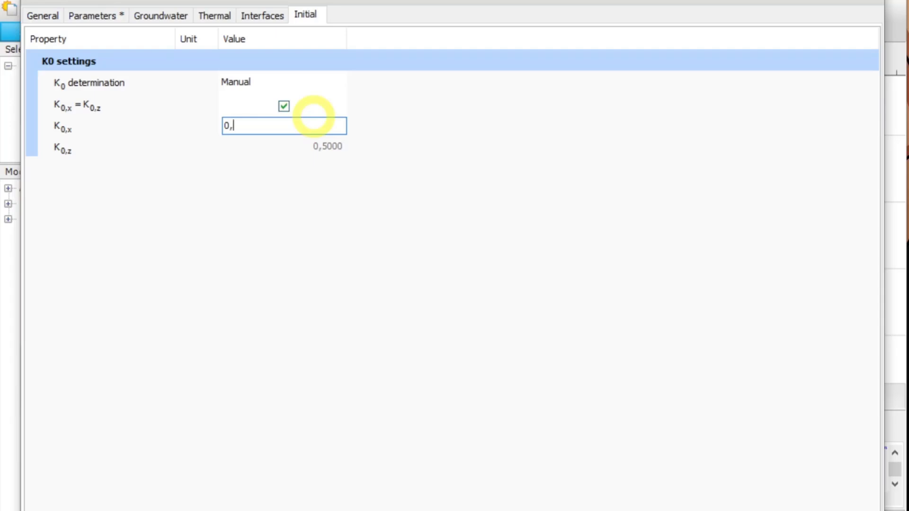
text(,6)
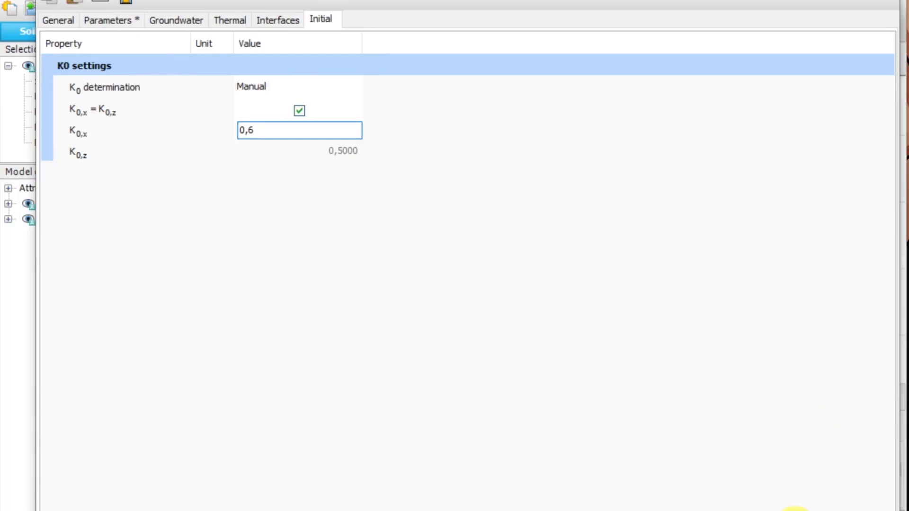
click(796, 510)
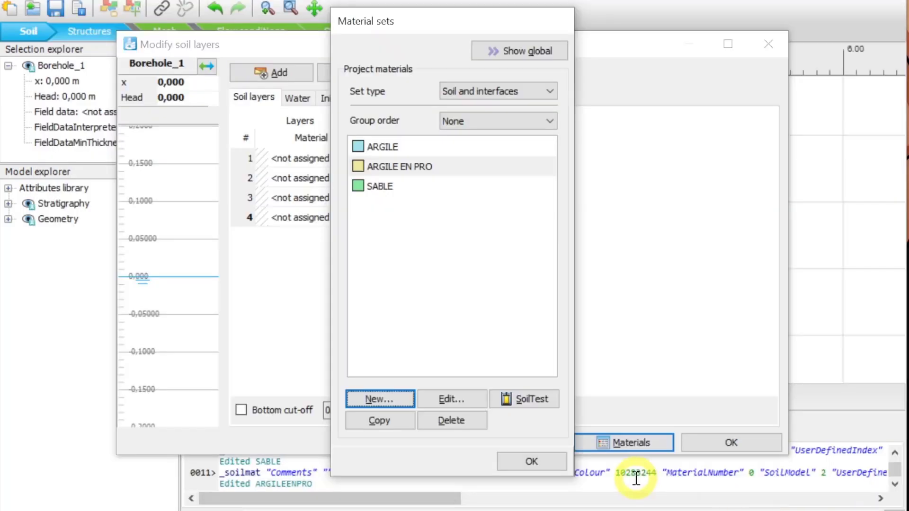
Step: Create a new soil material named SABLE EN PRO using the HS small material model
click(400, 402)
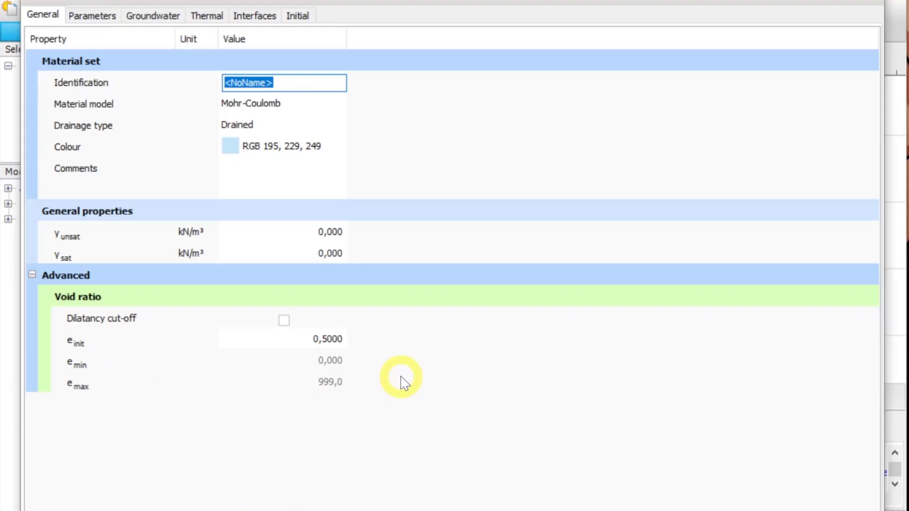
text(SA)
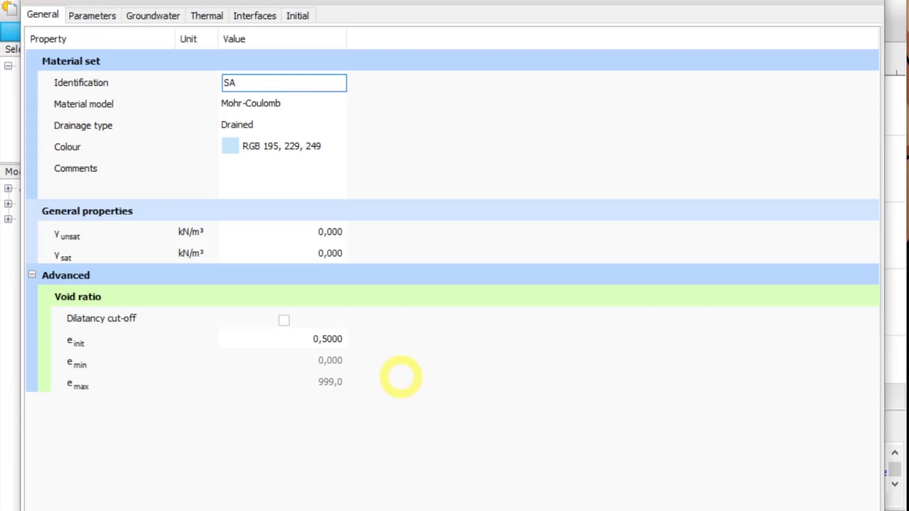
text(BLE EN PRO)
click(270, 102)
click(277, 101)
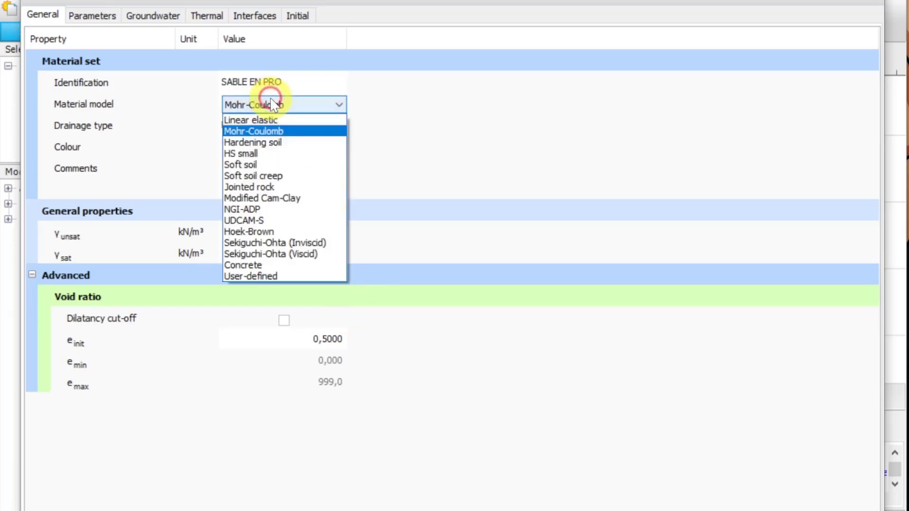
click(280, 153)
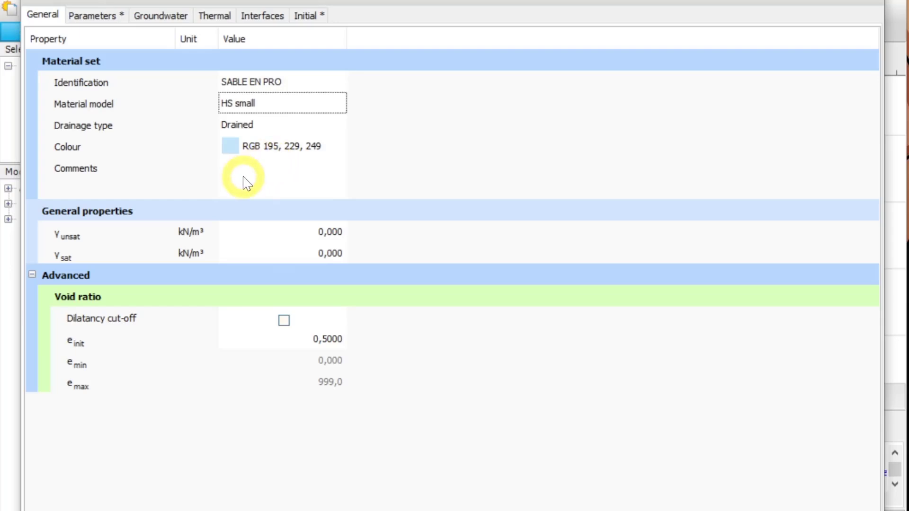
Step: Set SABLE EN PRO's unsaturated unit weight to 17 kN/m³ and saturated unit weight to 21 kN/m³
click(263, 233)
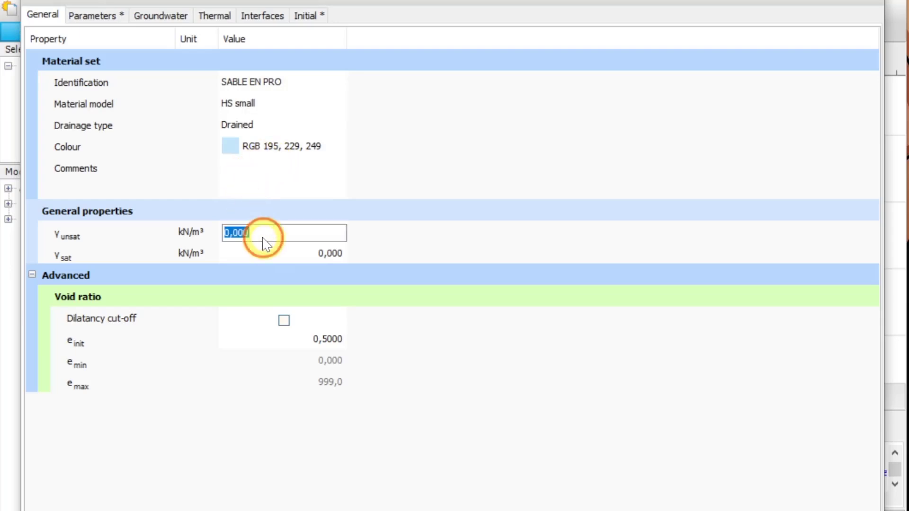
text(17)
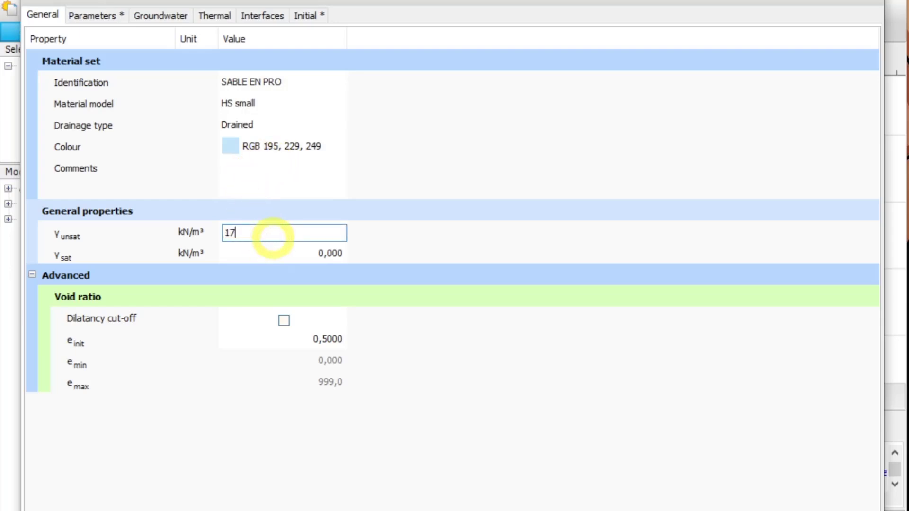
key(Tab)
text(21)
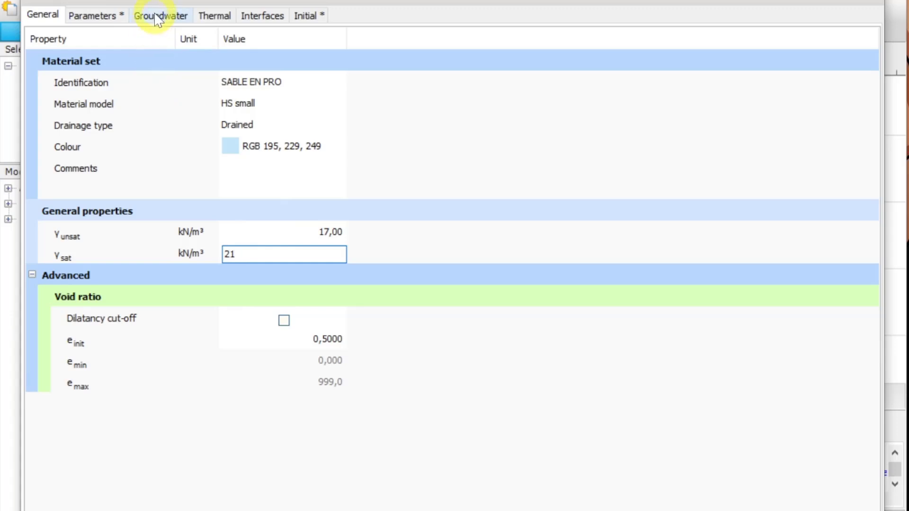
Step: Set SABLE EN PRO's reference secant stiffness E50ref to 42E3 kN/m²
click(115, 16)
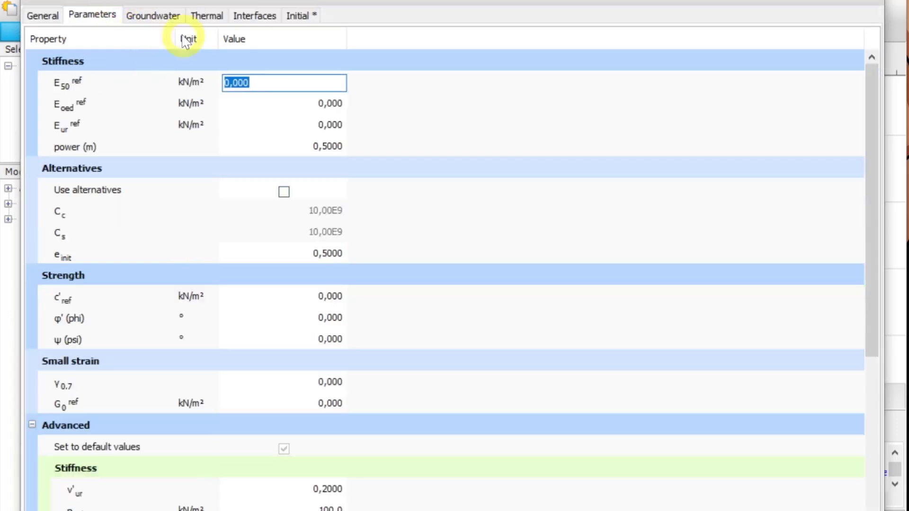
text(4)
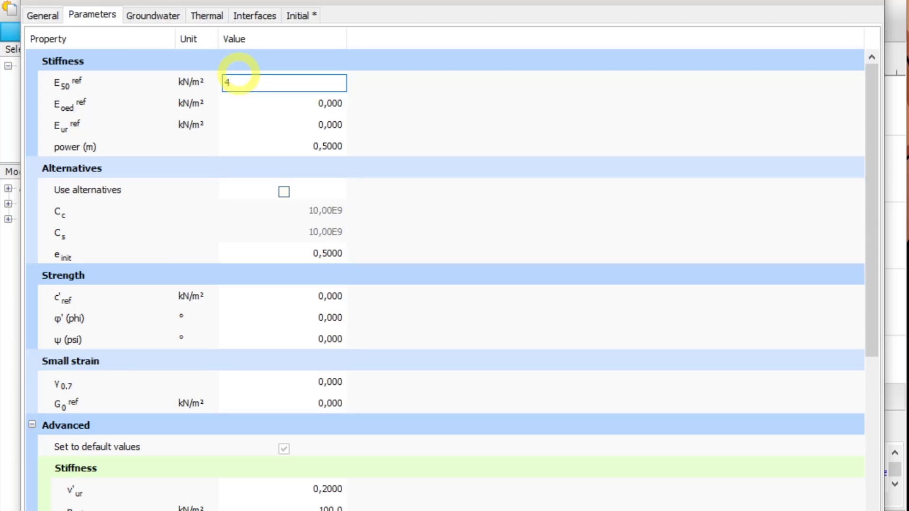
text(,)
text(2E)
text(3)
key(Return)
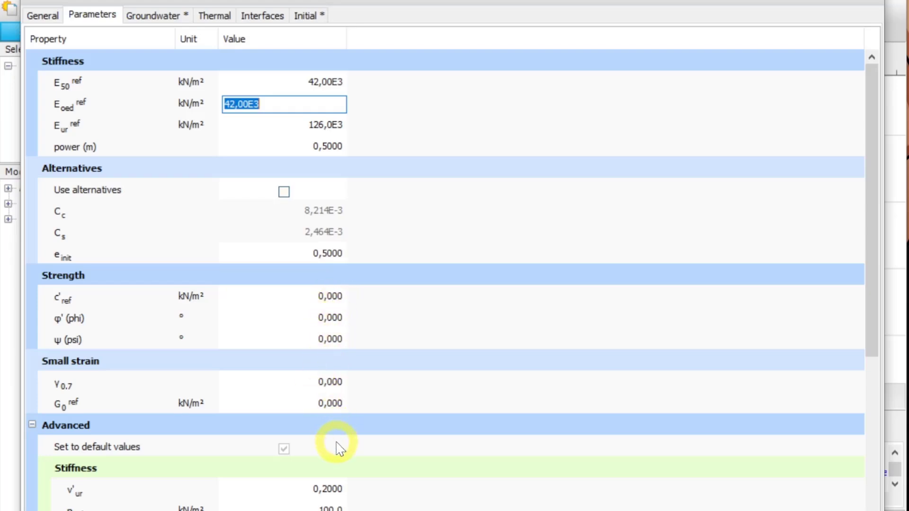
Step: Set SABLE EN PRO's friction angle φ' (phi) to 35° and dilatancy angle ψ (psi) to 5°
click(338, 317)
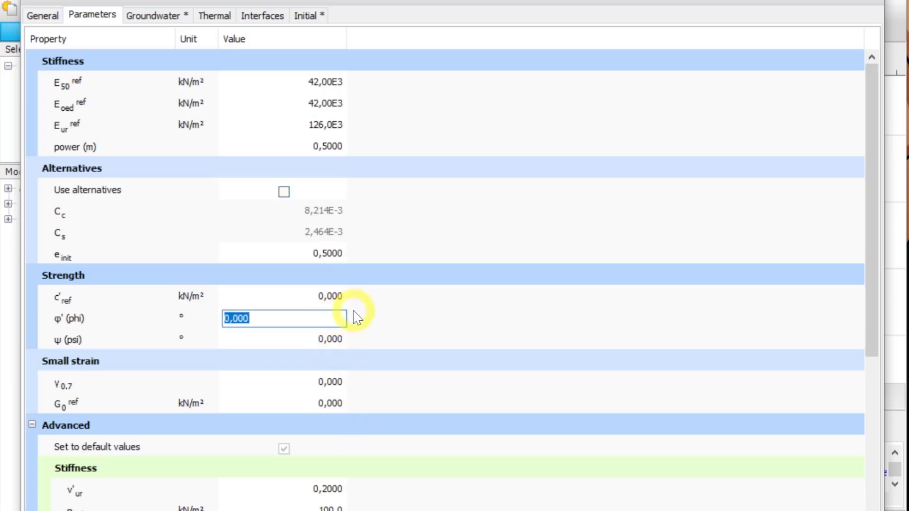
text(35)
key(Tab)
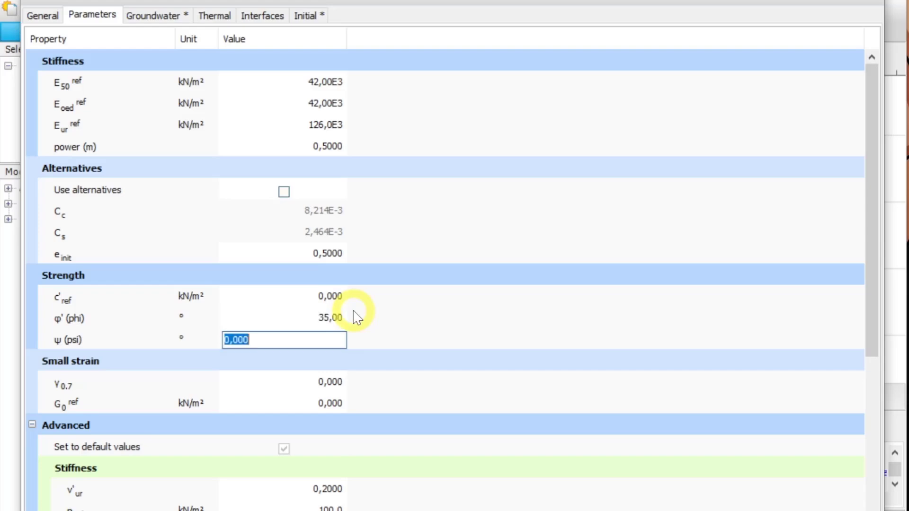
text(5)
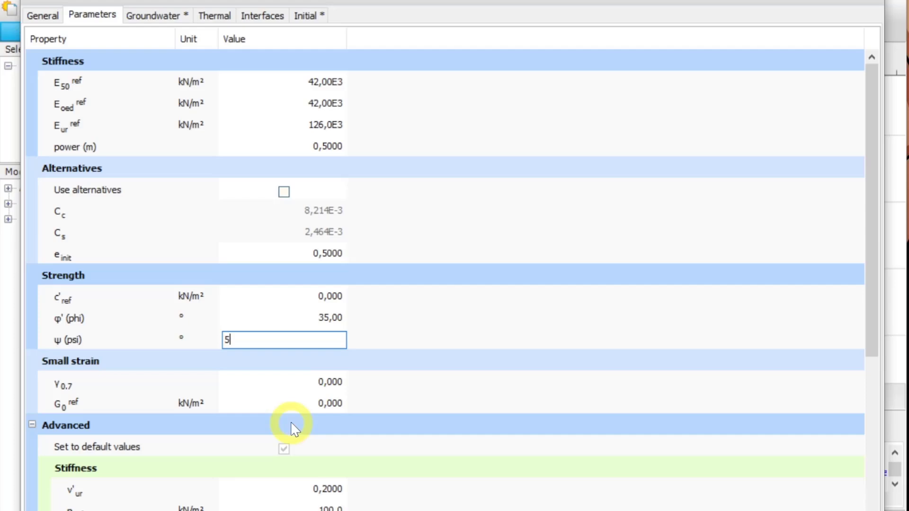
Step: Set SABLE EN PRO's small-strain parameters: γ0.7 to 1,3E-4 and G0ref to 1,1E5 kN/m²
click(334, 381)
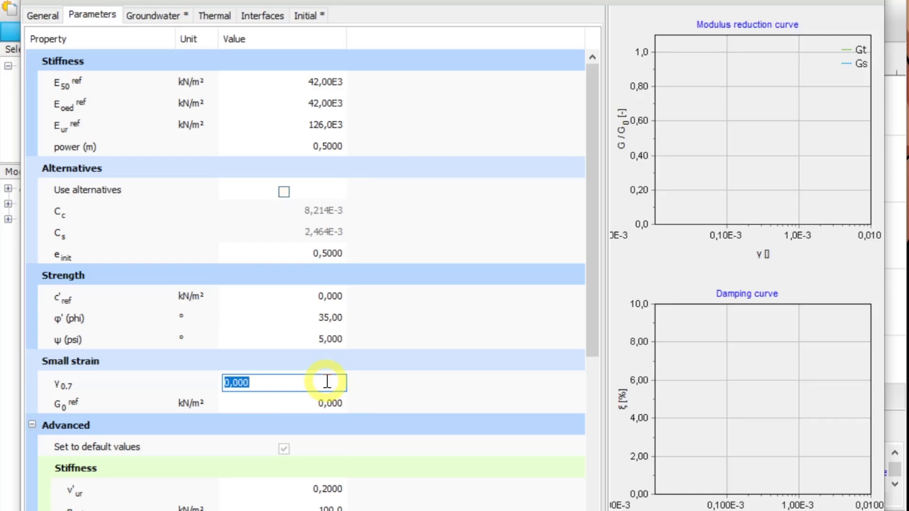
text(1,3E-4)
click(326, 406)
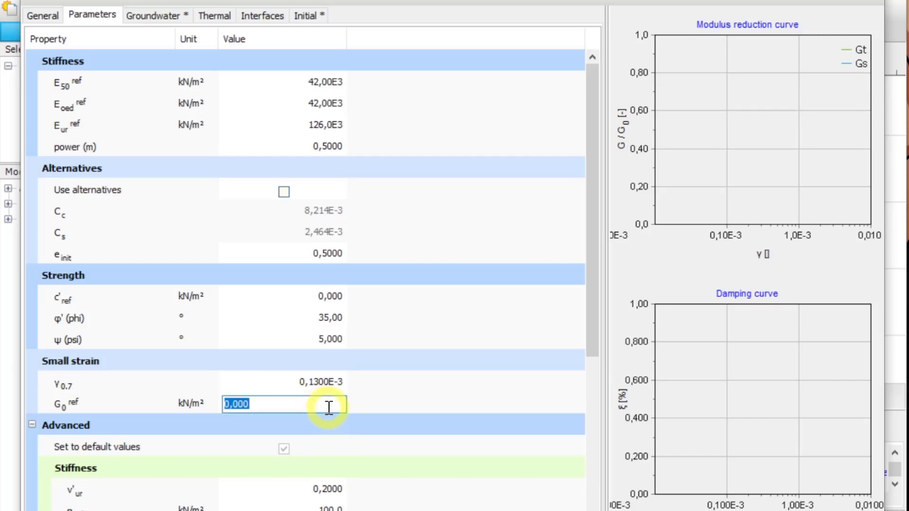
text(1,1)
text(e)
text(6)
key(BackSpace)
text(-5)
key(BackSpace)
key(BackSpace)
text(5)
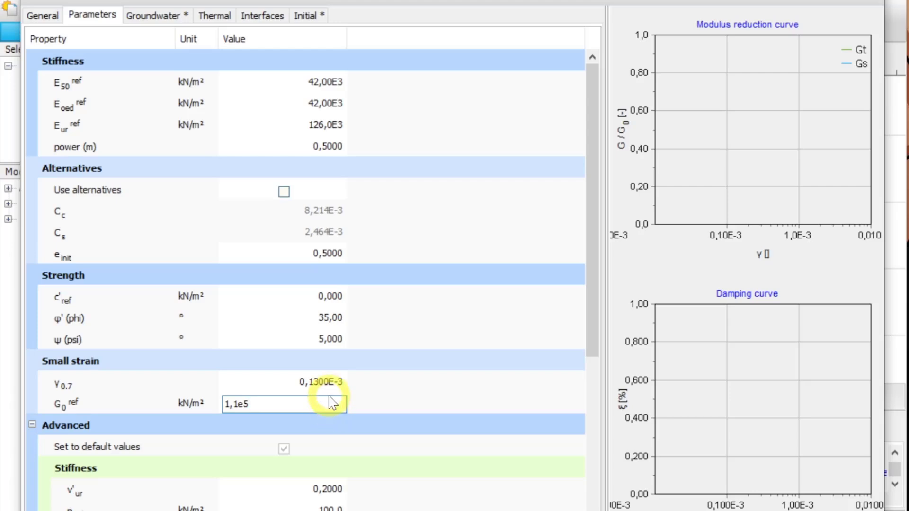
Step: Set SABLE EN PRO's advanced unloading-reloading Poisson's ratio v'ur to 0,3
scroll(312, 455, down, 3)
click(320, 428)
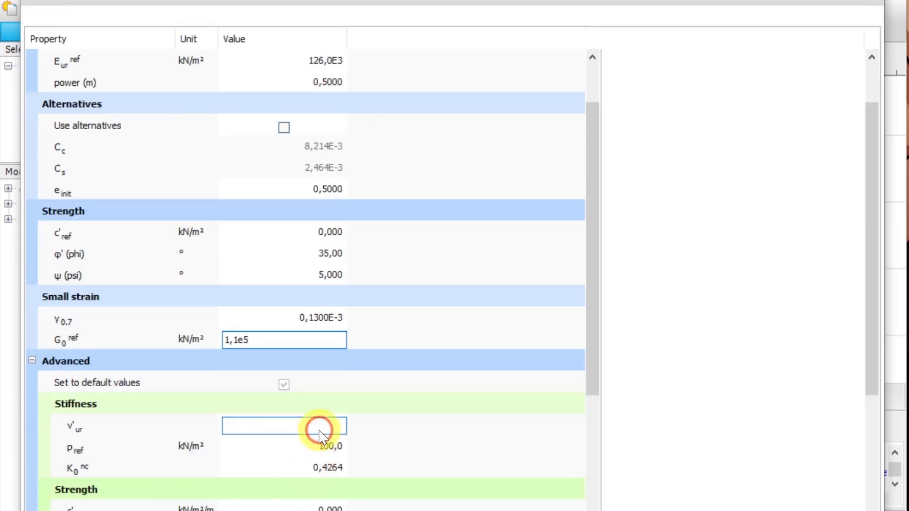
text(0)
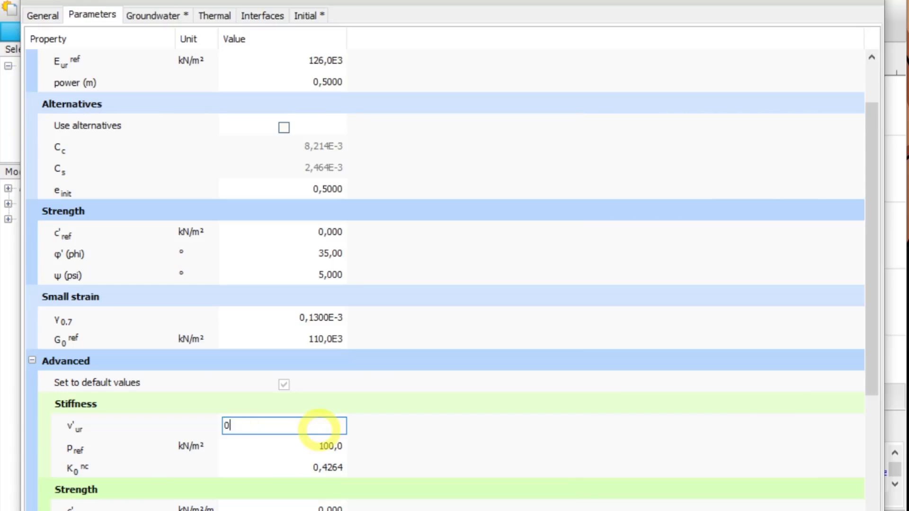
text(,3)
scroll(320, 431, down, 3)
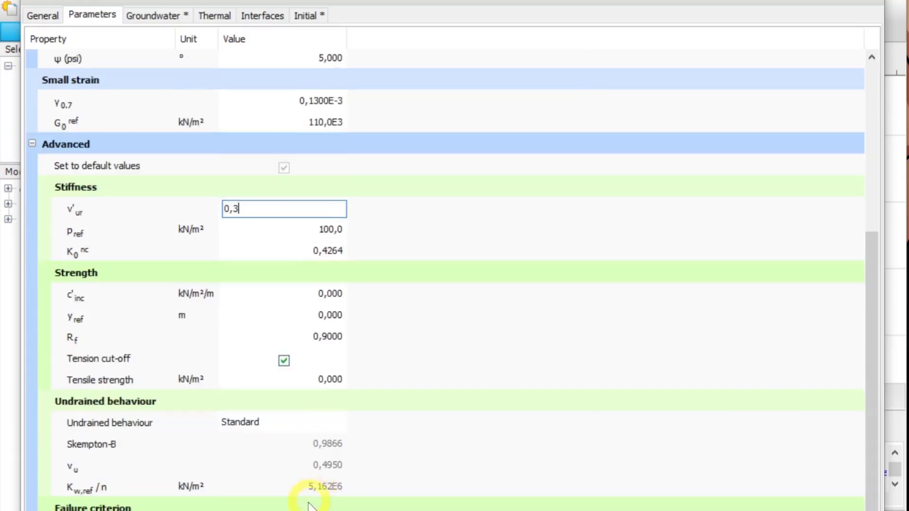
Step: Set SABLE EN PRO's permeabilities kx and ky to 0,5 m/day
click(143, 19)
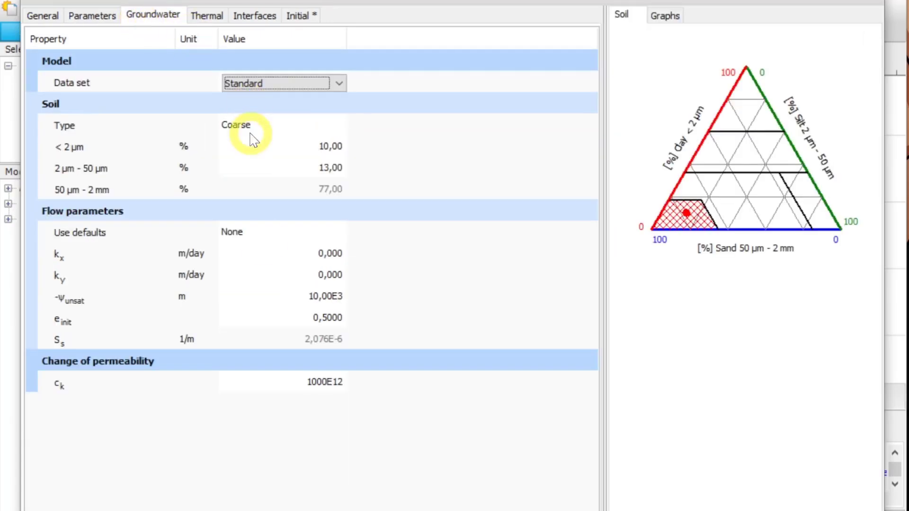
click(303, 252)
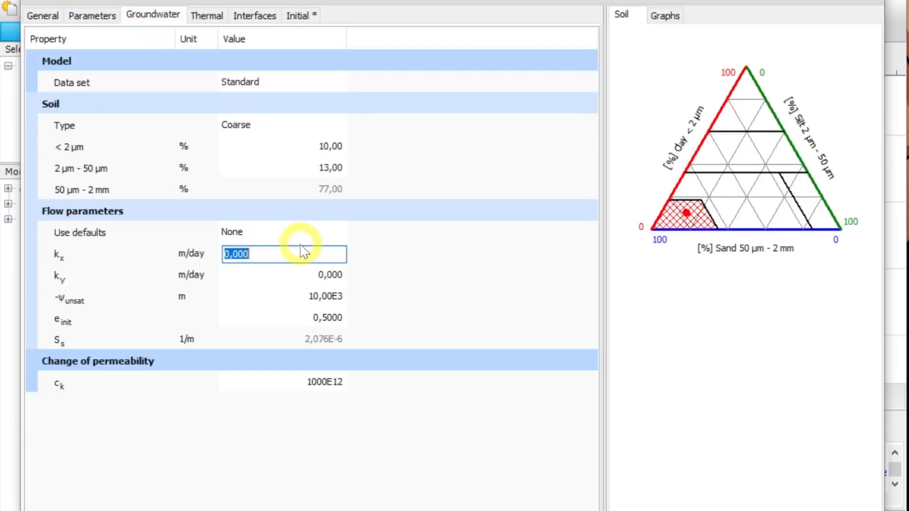
text(0,5)
key(Return)
text(0,)
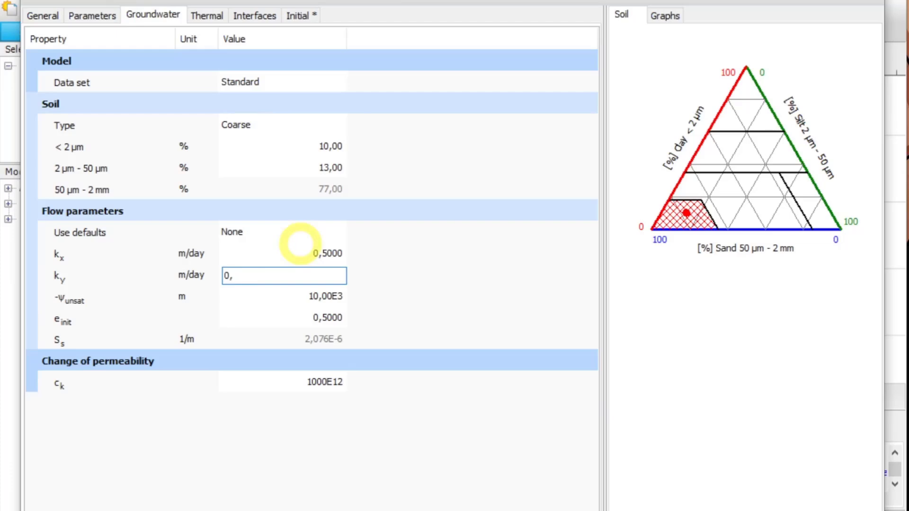
text(5)
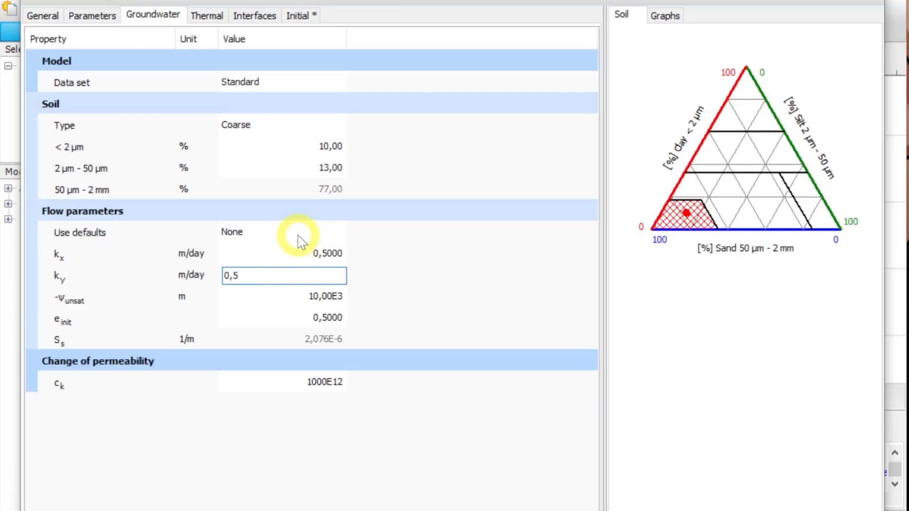
Step: Set SABLE EN PRO's interface strength to Manual with a reduction factor Rinter of 0,7
click(243, 19)
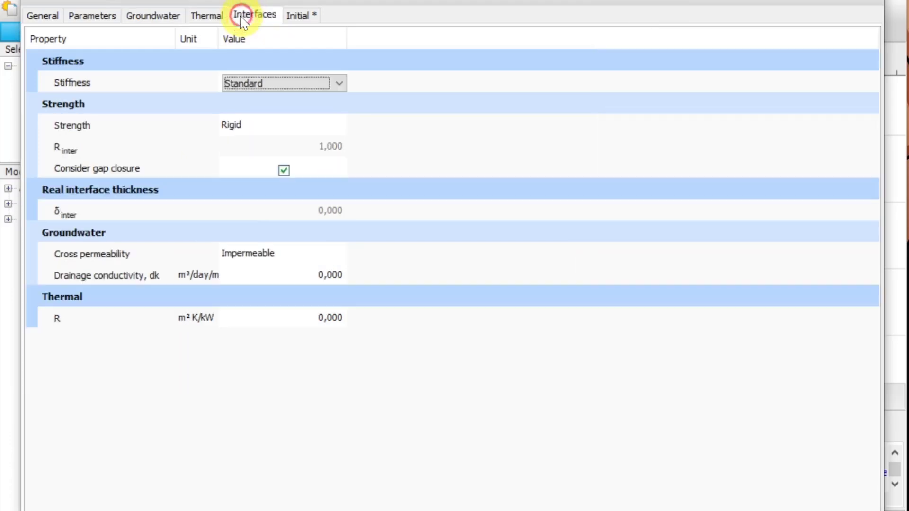
click(295, 126)
click(295, 126)
click(294, 149)
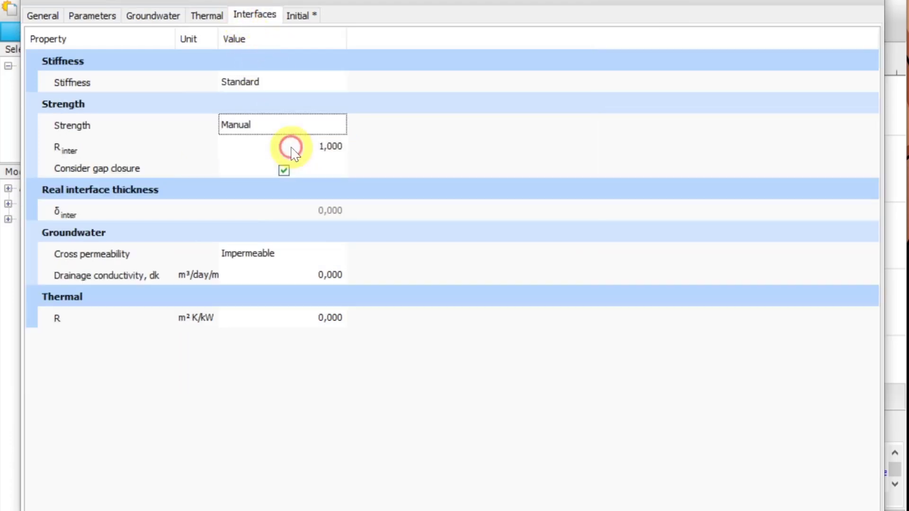
click(327, 147)
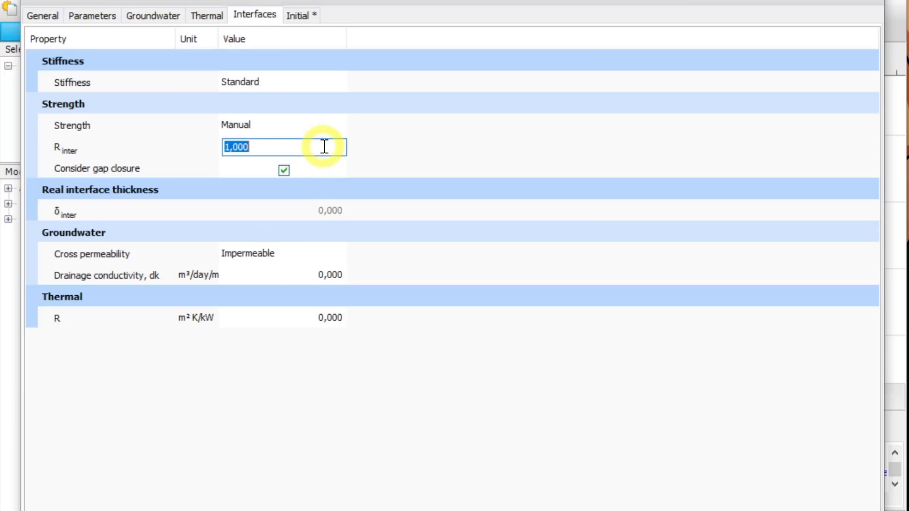
text(0,7)
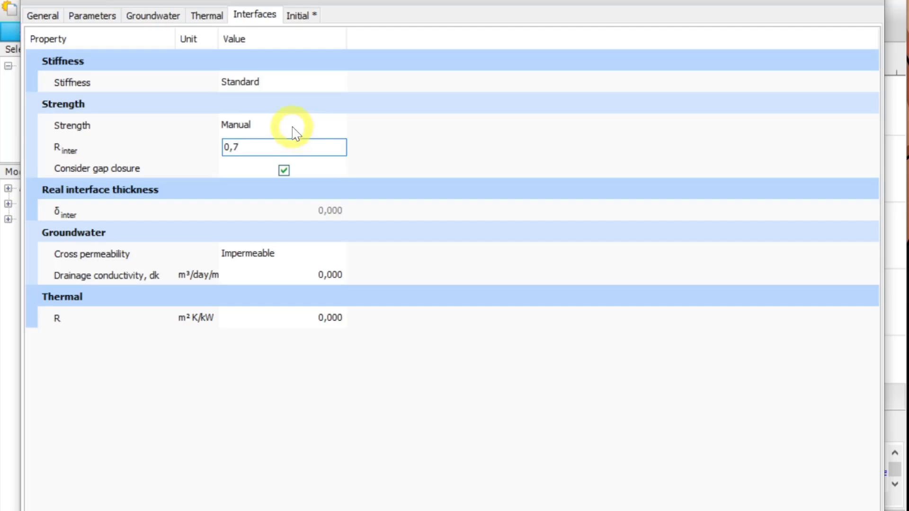
Step: Check SABLE EN PRO's initial K0 settings, save the material and close the material sets
click(299, 14)
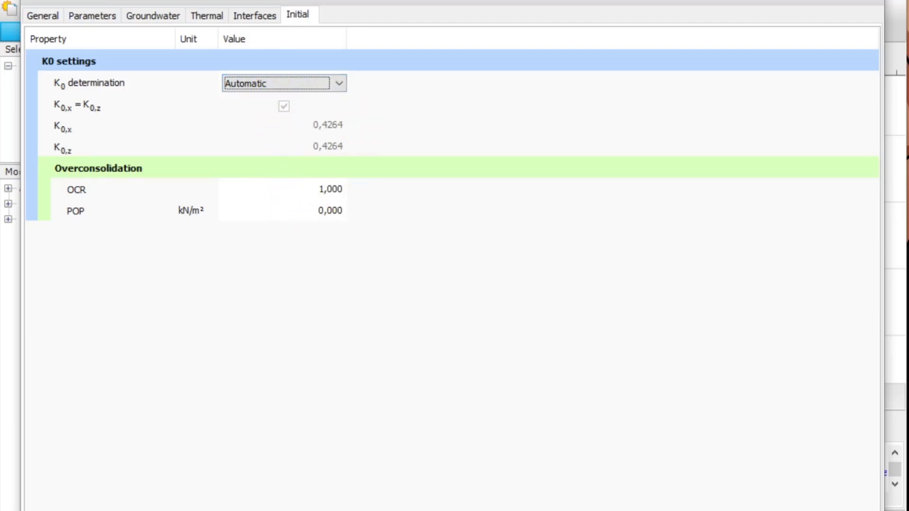
drag(379, 0, 418, 0)
click(790, 503)
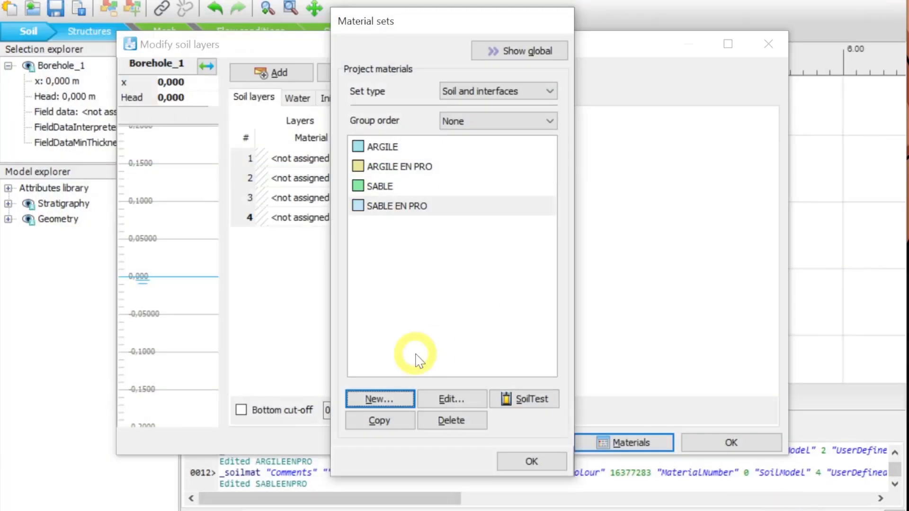
click(531, 460)
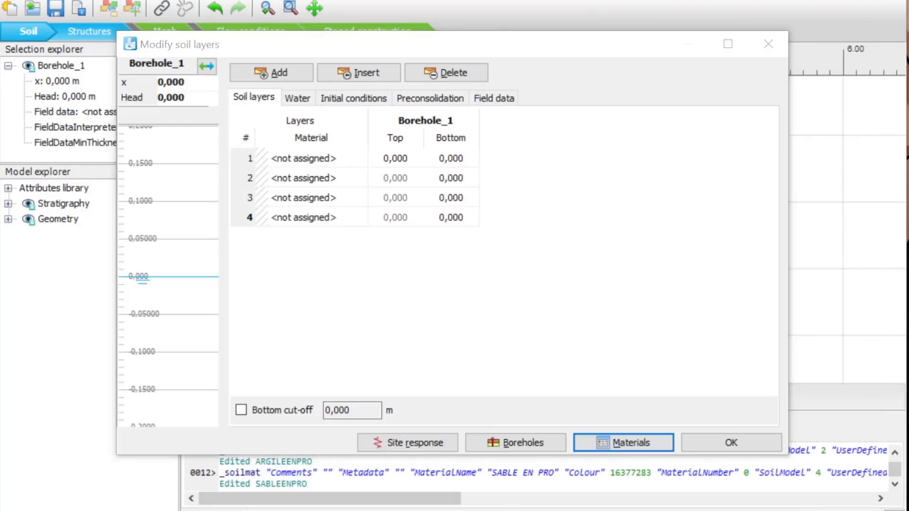
Step: Following the geometry figure, assign ARGILE to soil layer 1, SABLE to layer 2 and ARGILE EN PRO to layer 3
click(401, 177)
key(alt+Tab)
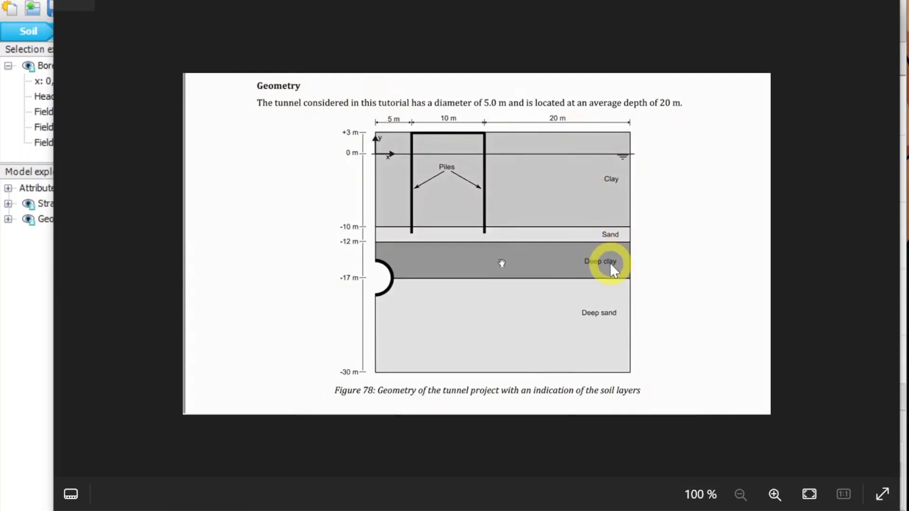
click(792, 6)
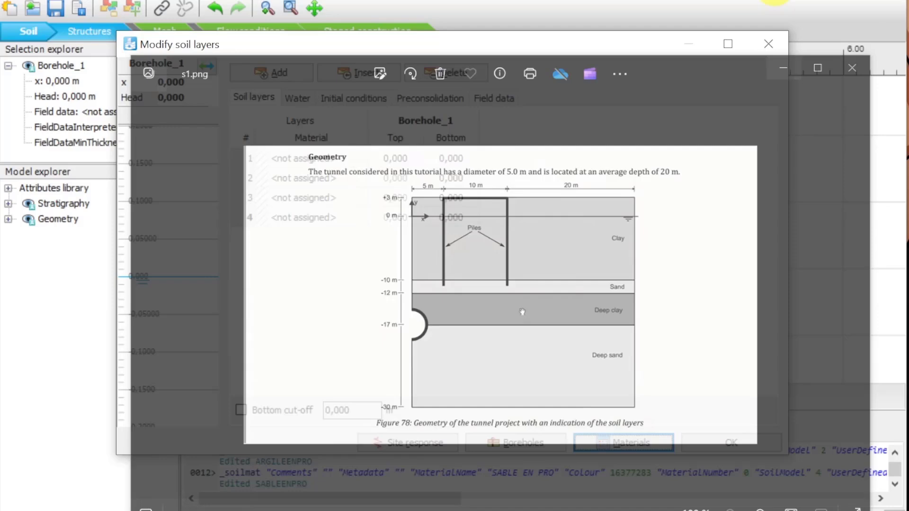
click(343, 158)
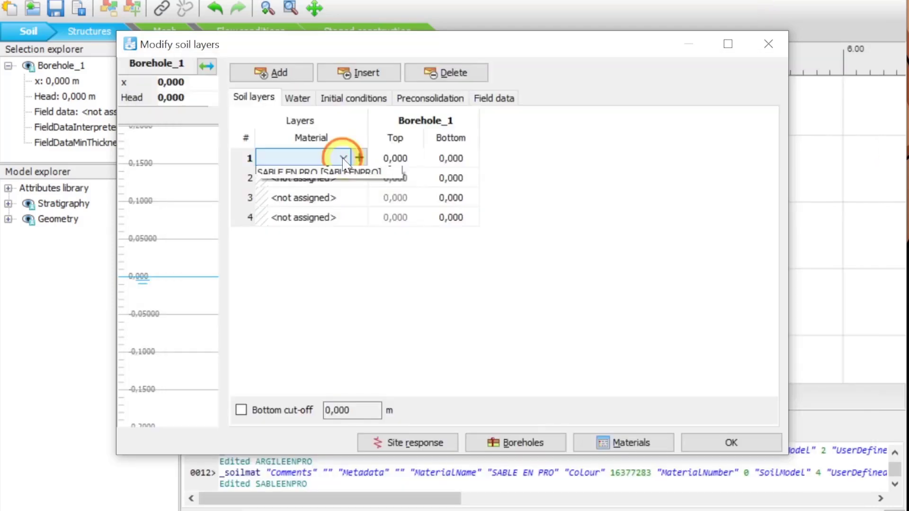
click(341, 173)
click(346, 178)
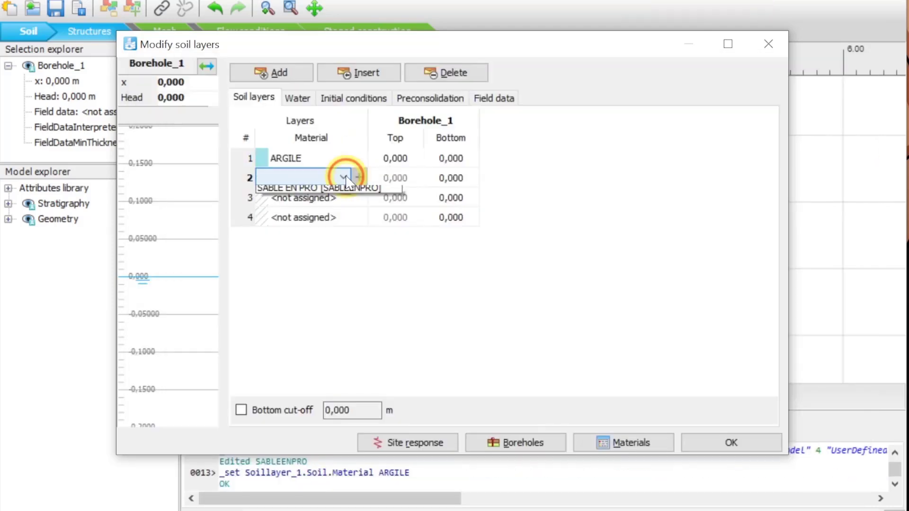
click(346, 204)
click(345, 197)
click(325, 234)
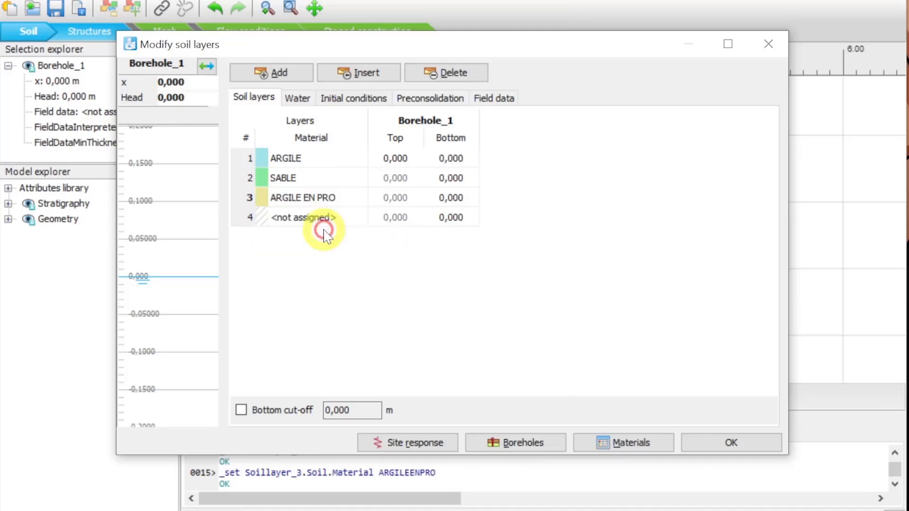
Step: Assign the SABLE EN PRO material to soil layer 4 of the borehole
click(326, 217)
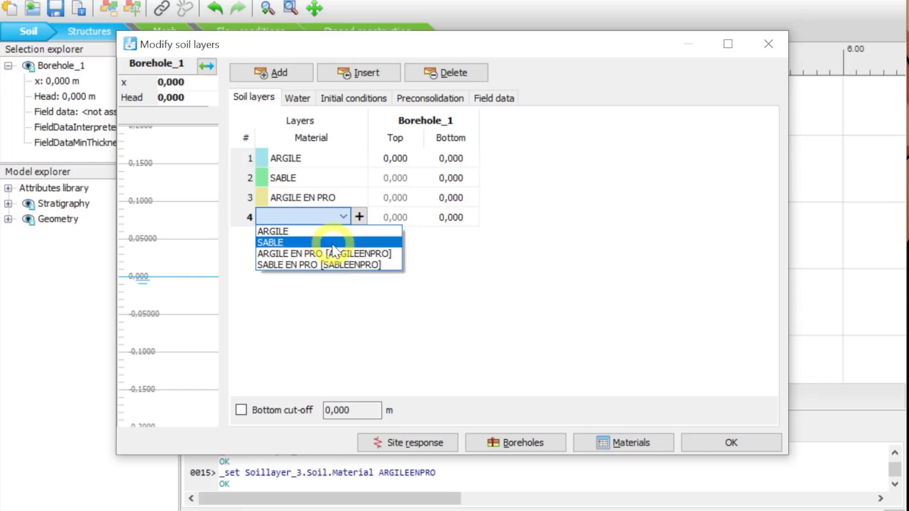
click(335, 198)
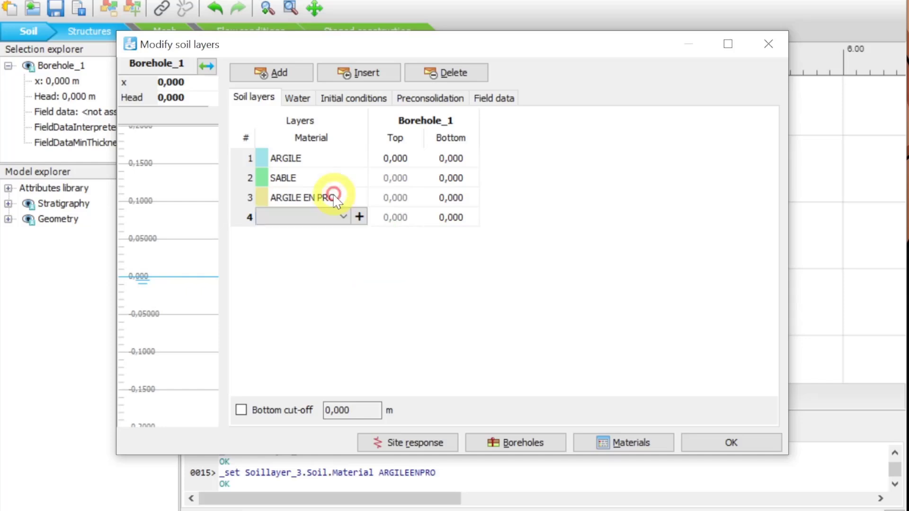
click(327, 217)
click(331, 262)
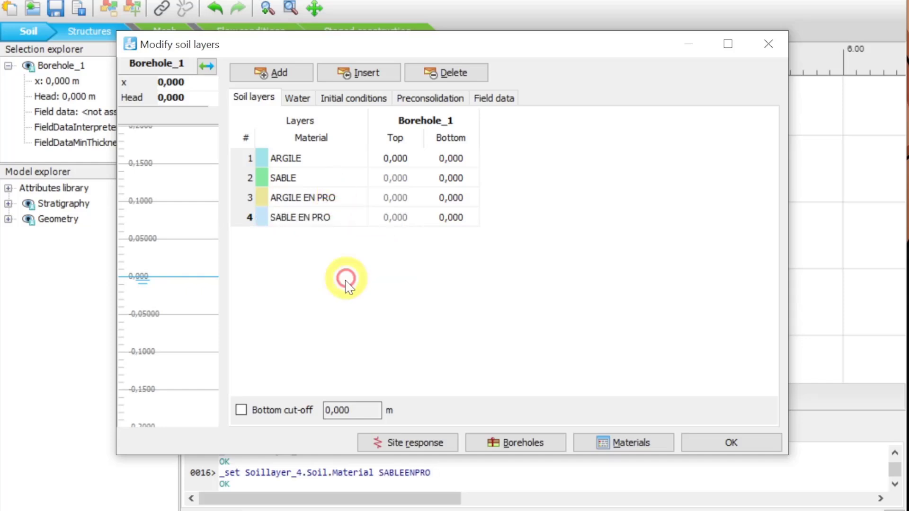
Step: Following the geometry figure, set the ARGILE layer's top level to 3 m and its bottom level to -10 m
key(alt+Tab)
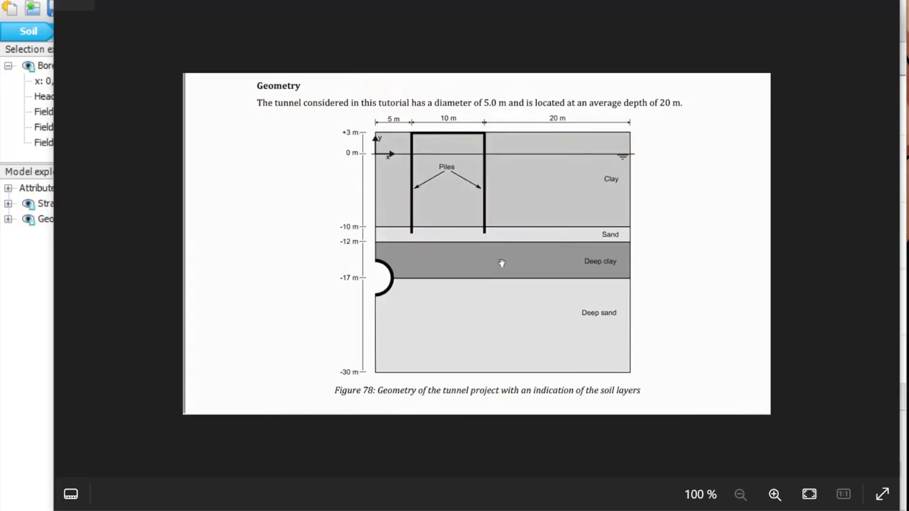
key(alt+Tab)
click(396, 157)
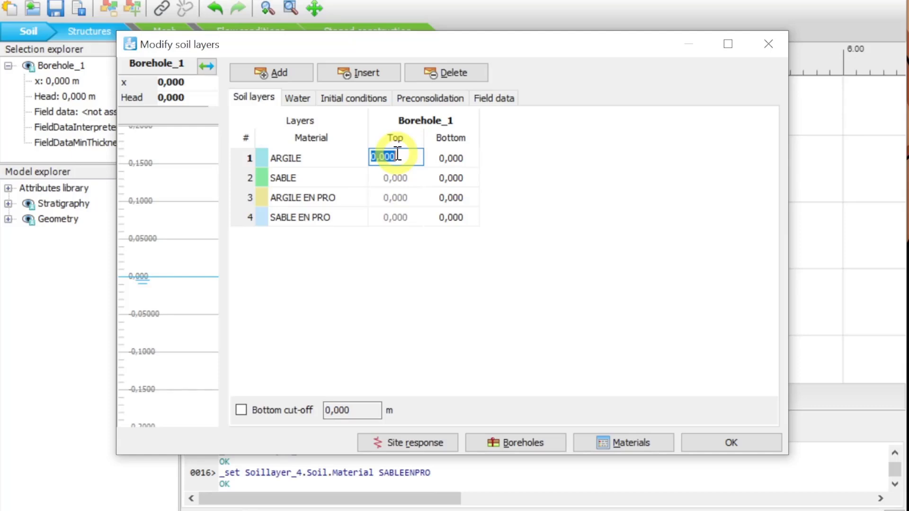
text(3)
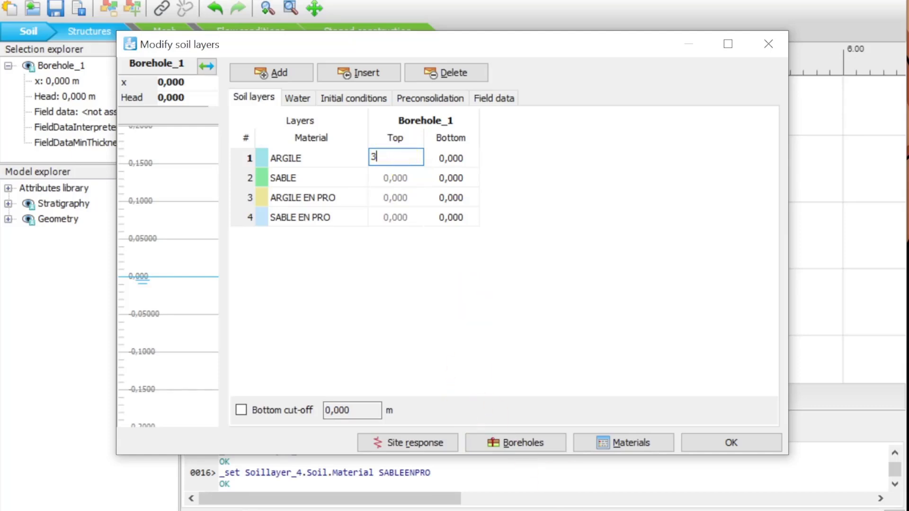
key(alt+Tab)
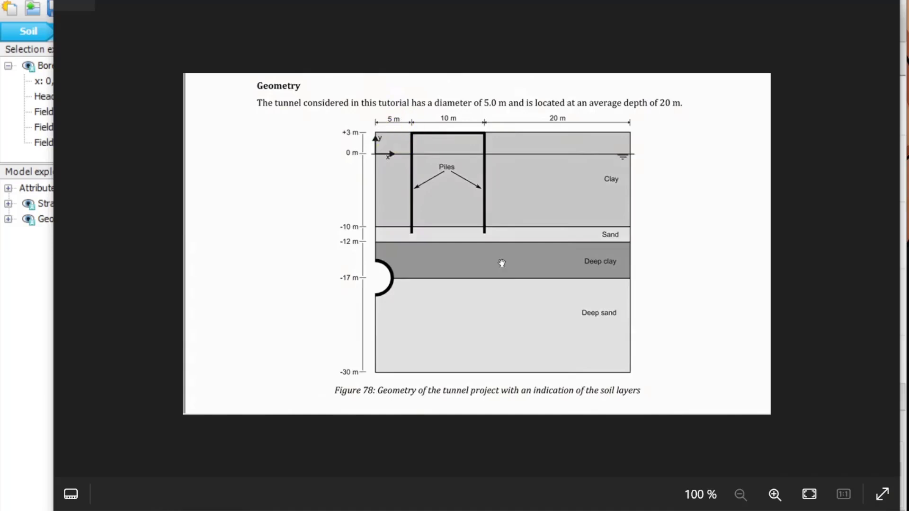
key(alt+Tab)
text(3)
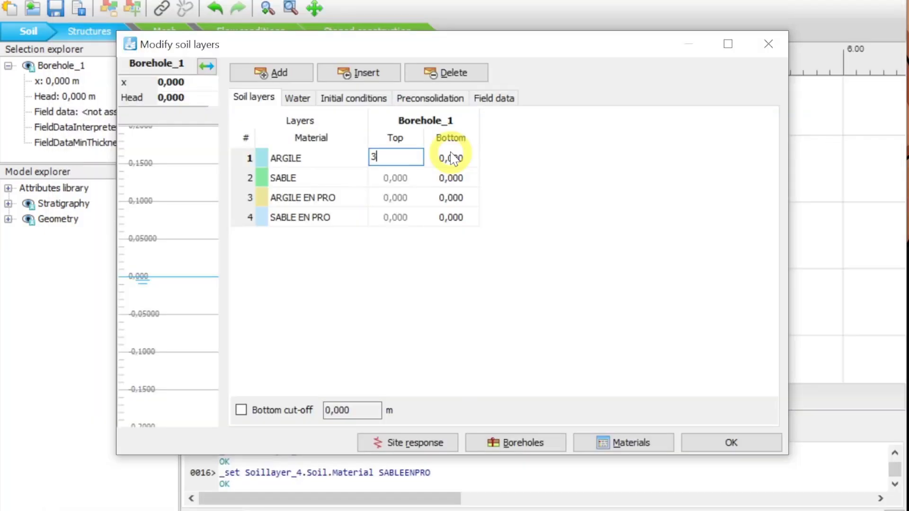
click(454, 159)
text(-)
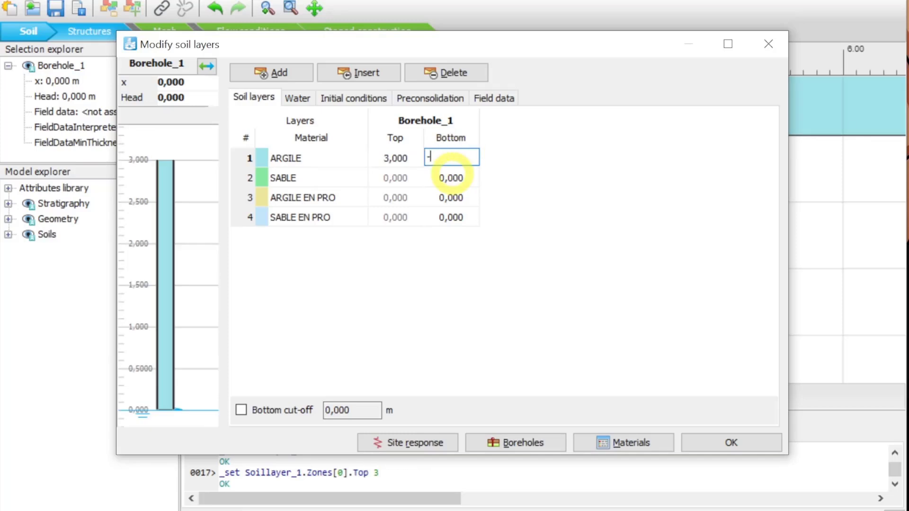
text(10)
Step: Set the SABLE layer's bottom level to -12 m, consulting the geometry figure
click(453, 175)
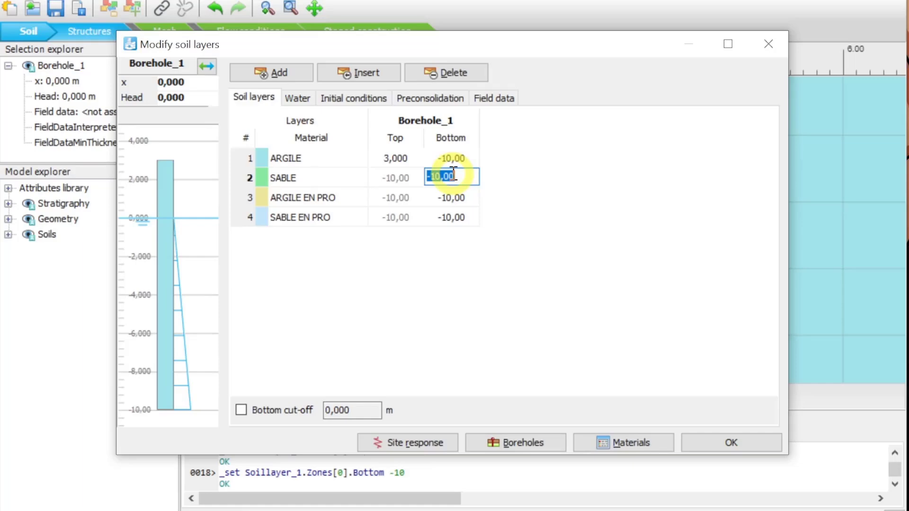
click(588, 510)
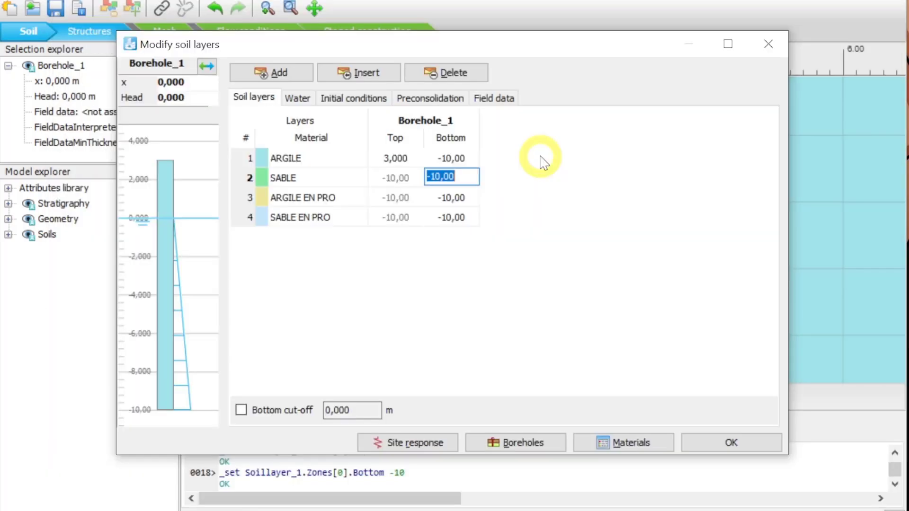
text(-12)
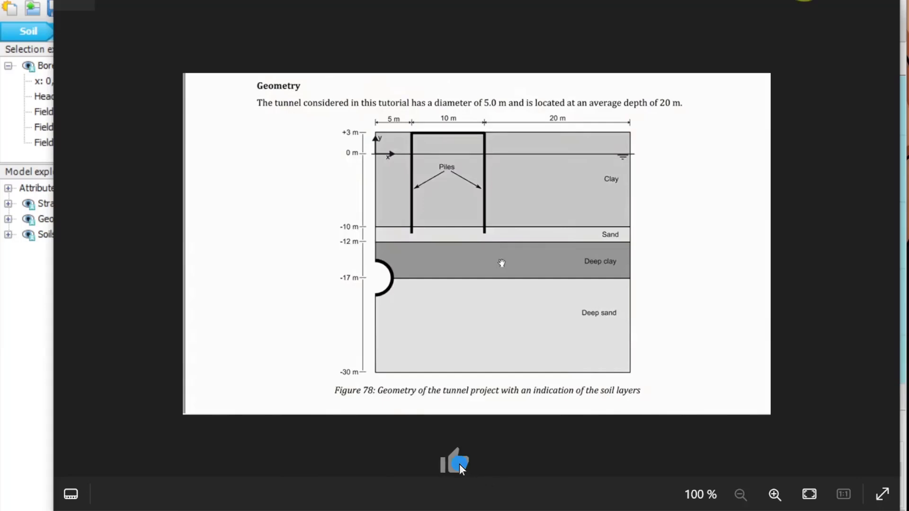
Step: Set the bottom level of ARGILE EN PRO to -17 m and of SABLE EN PRO to -30 m
click(473, 196)
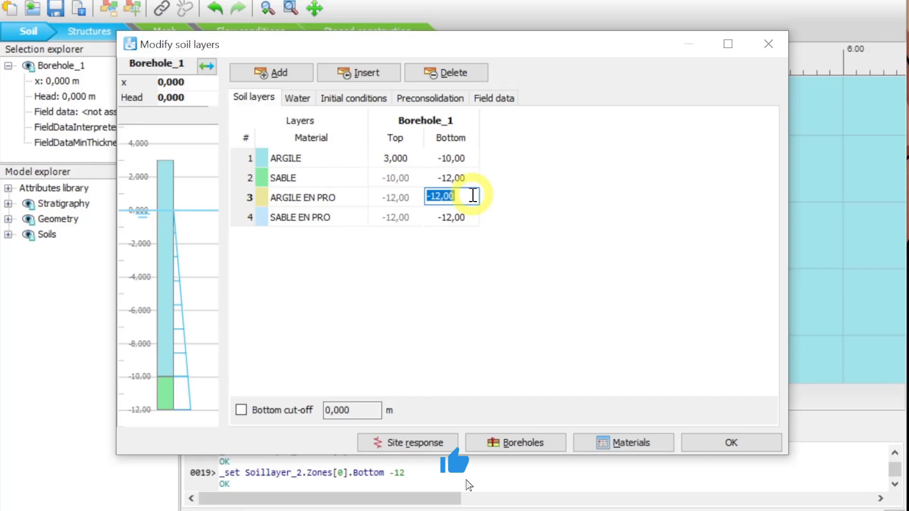
text(-17)
key(Return)
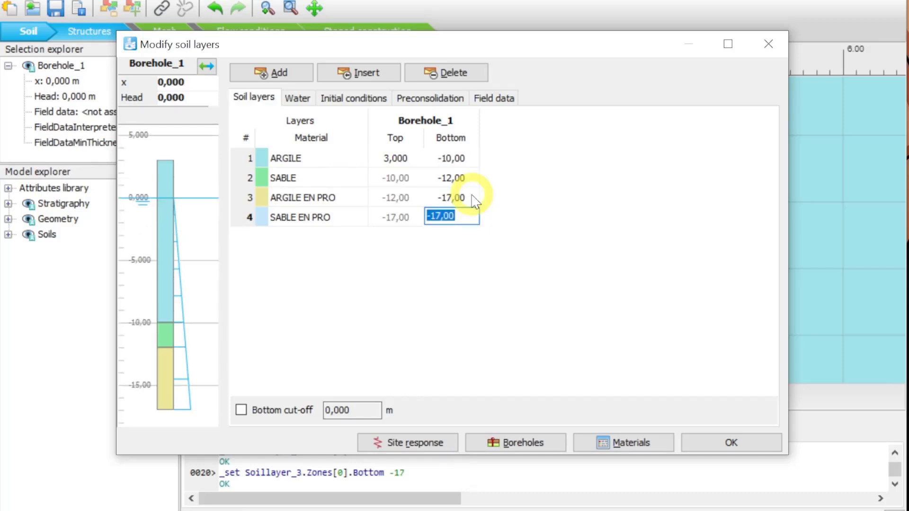
text(-3)
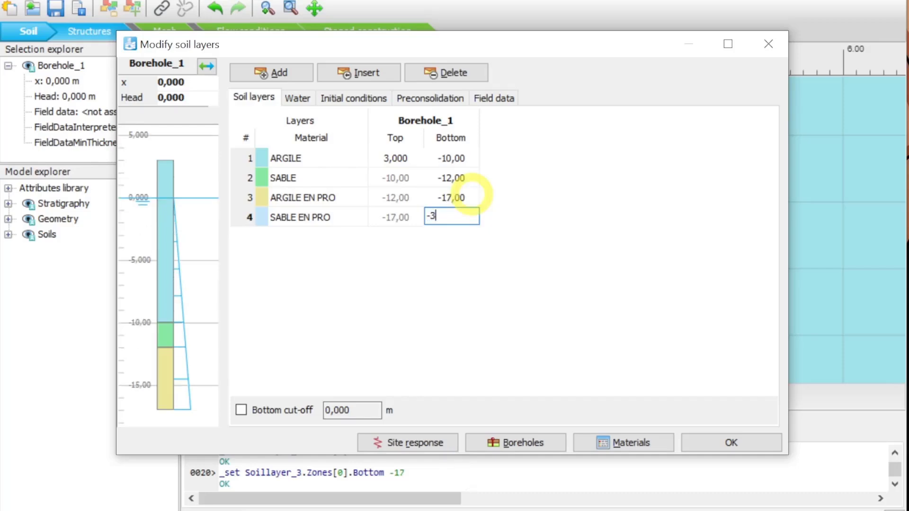
text(0)
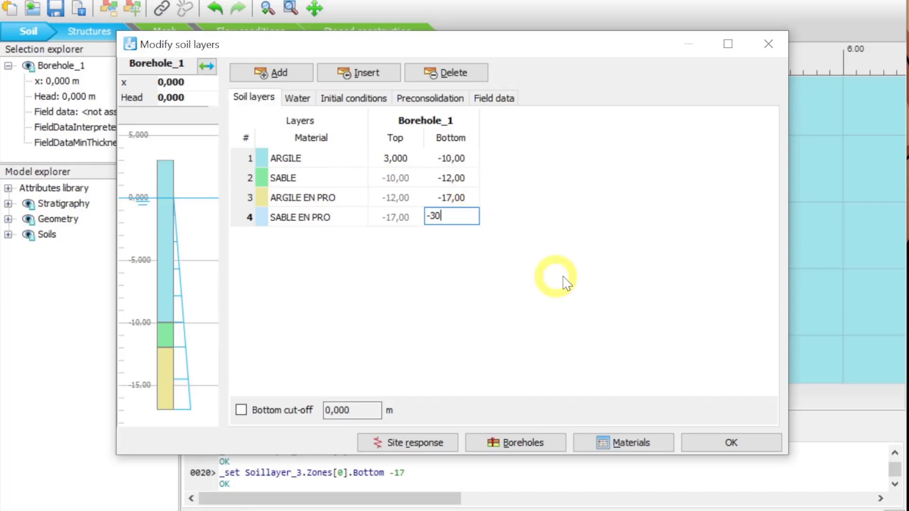
click(598, 274)
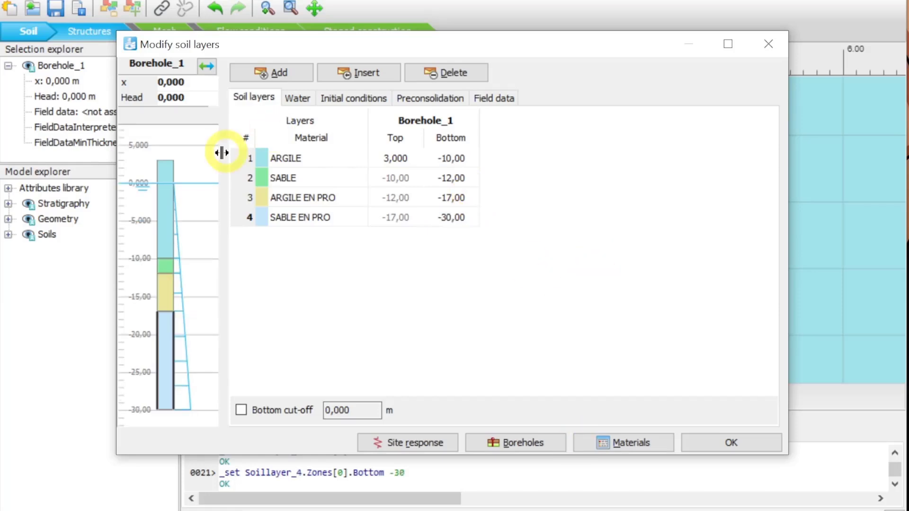